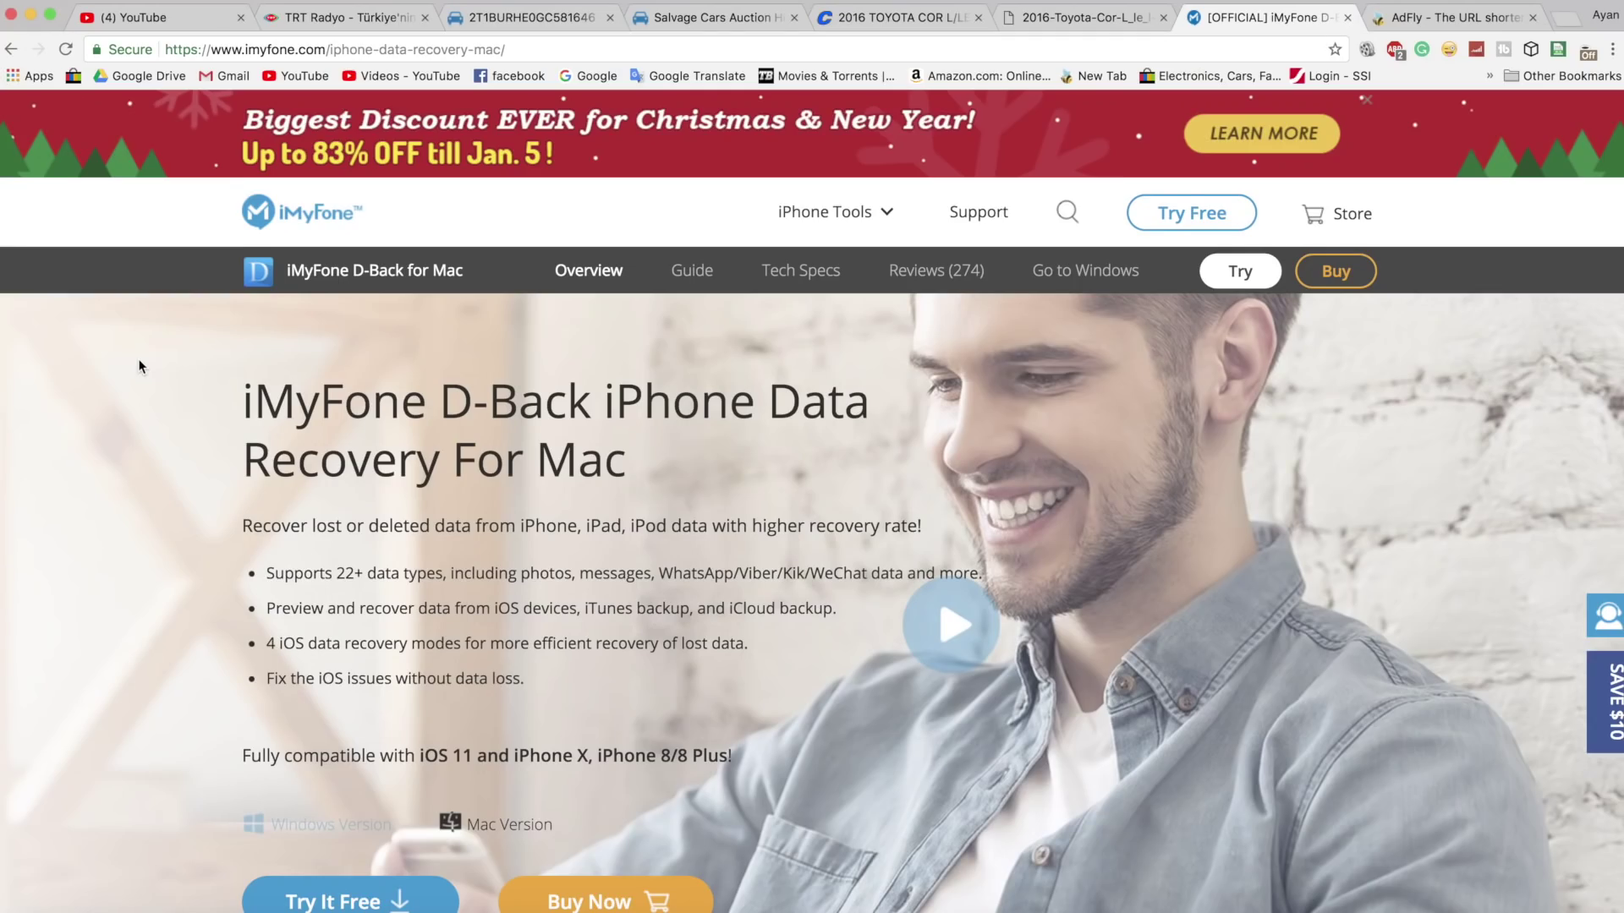
- Scroll down the iMyFone D-Back iPhone Data Recovery for Mac product page in Chrome
scroll(140, 366, "down", 10)
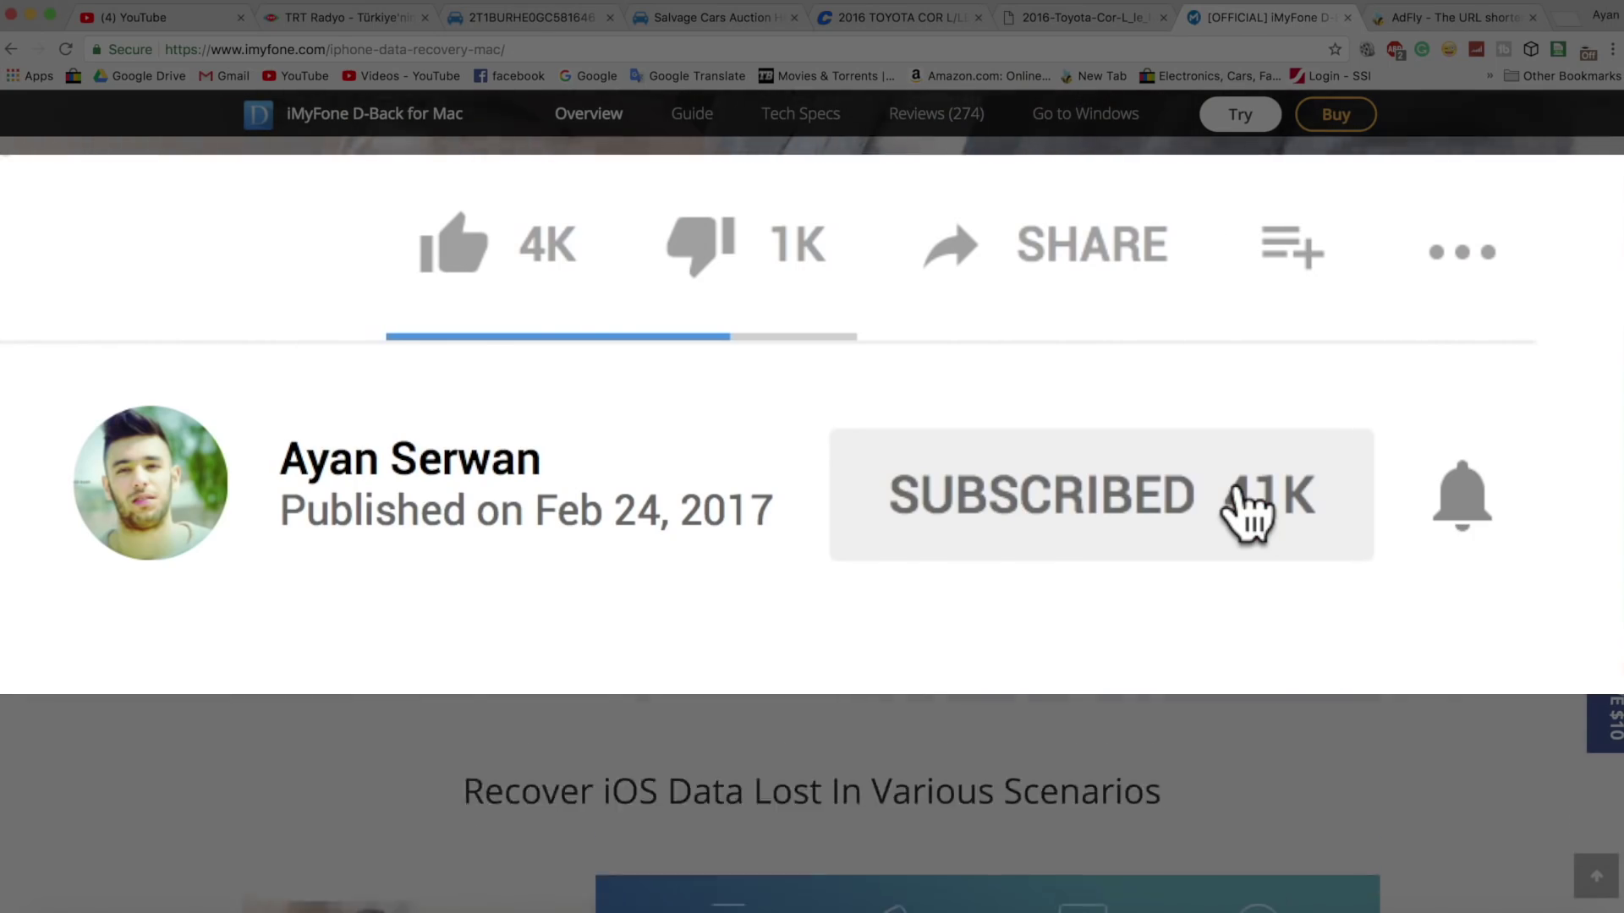
scroll(140, 366, "down", 6)
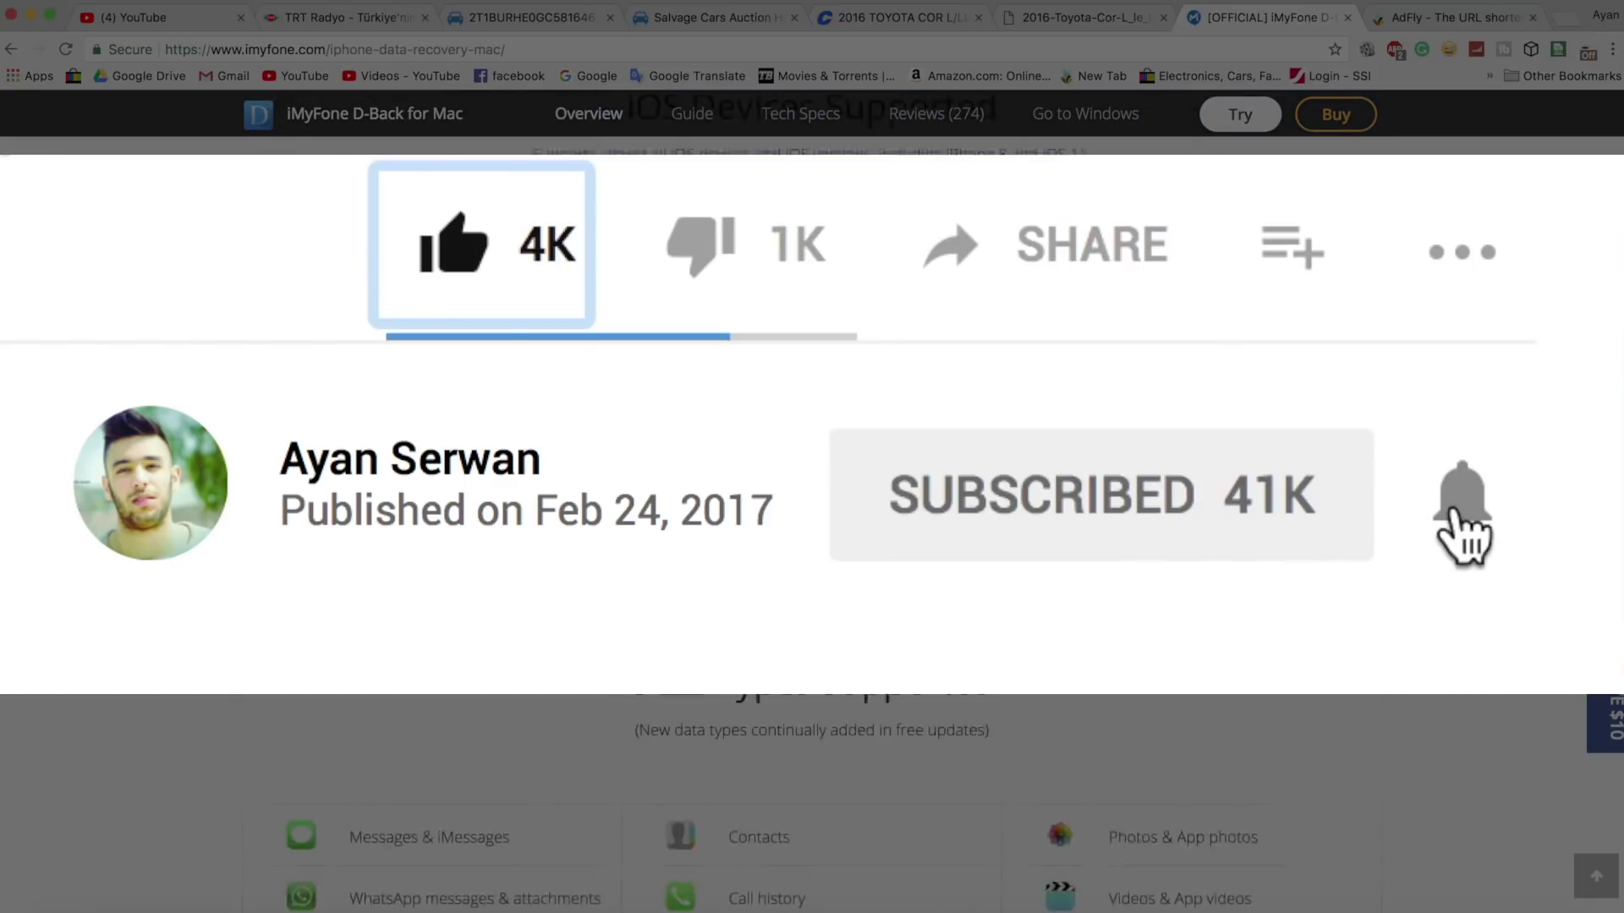
scroll(141, 366, "down", 6)
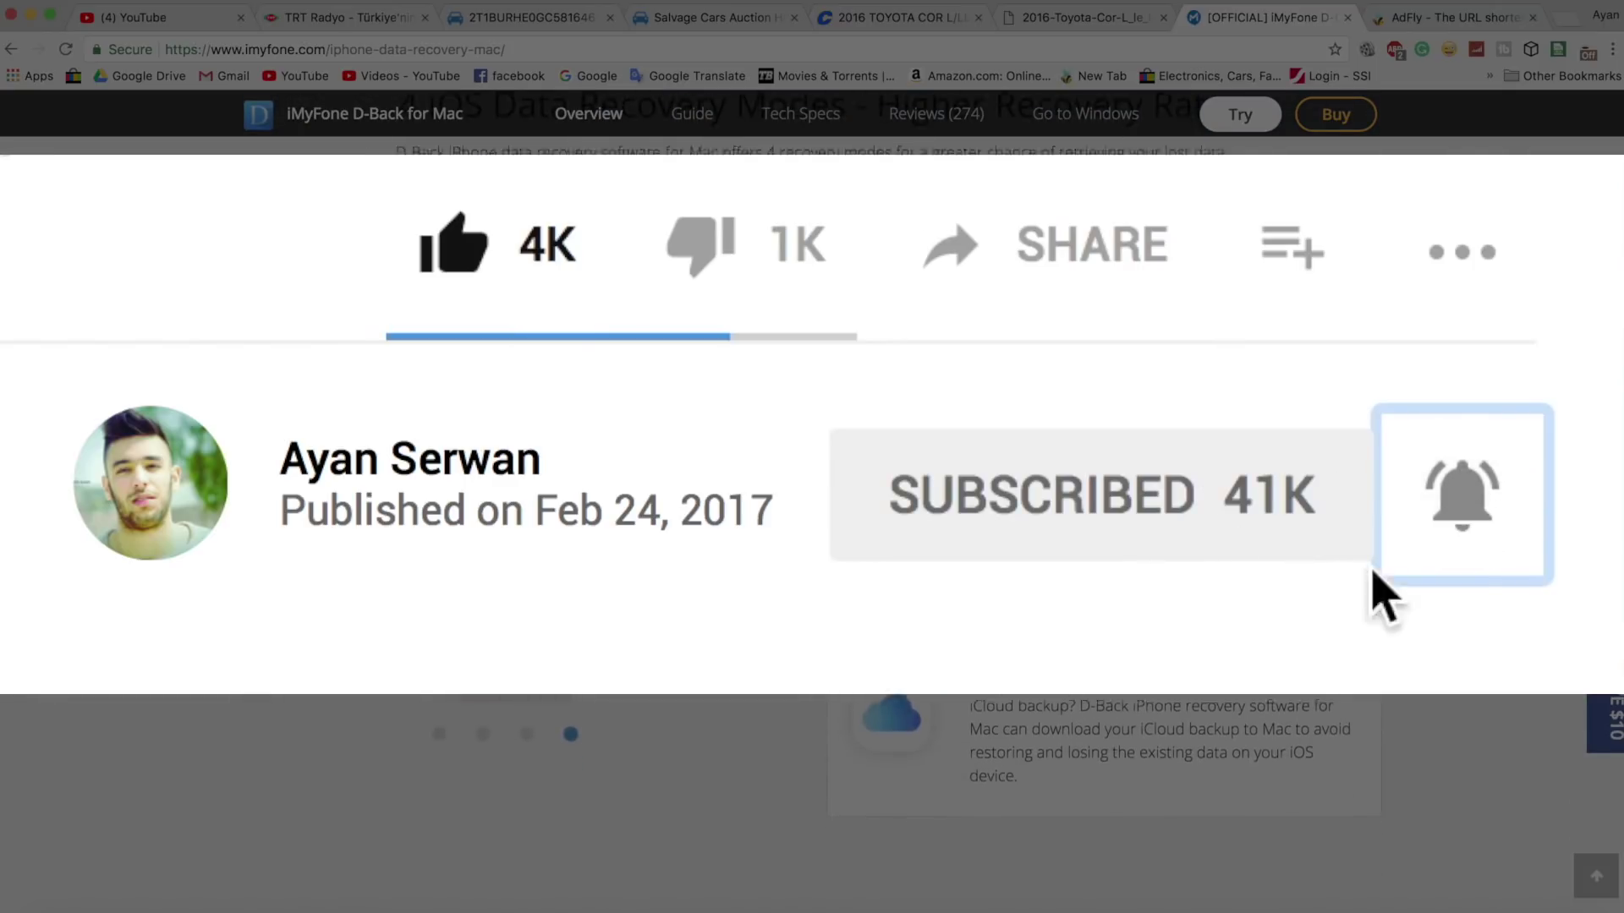
scroll(140, 343, "down", 8)
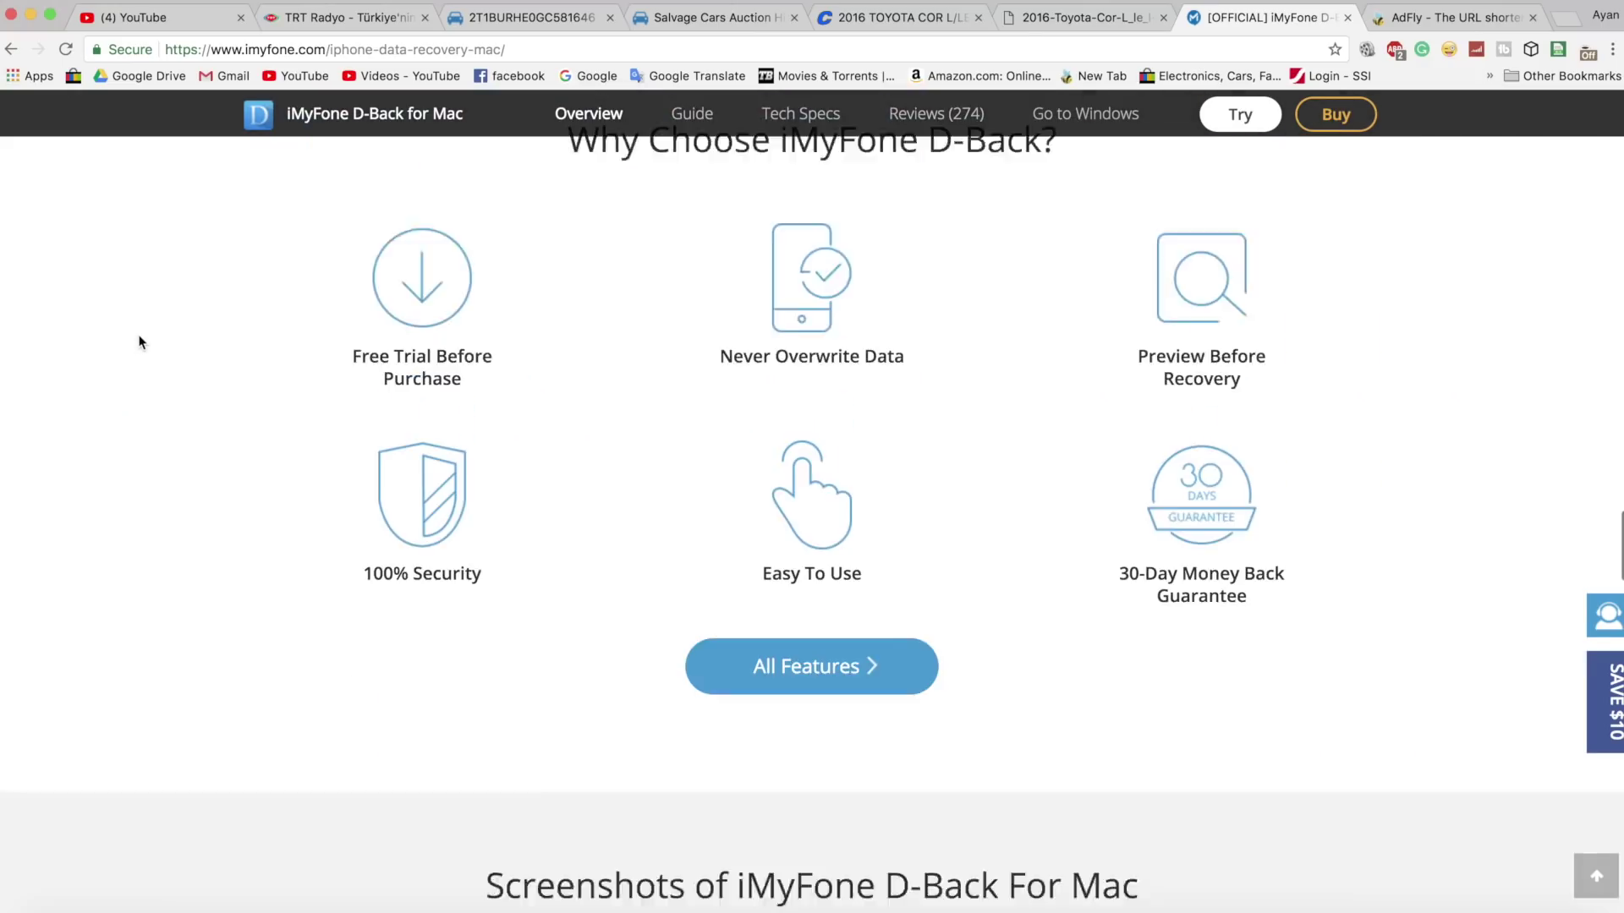
scroll(140, 343, "down", 2)
scroll(140, 342, "up", 2)
scroll(141, 343, "down", 9)
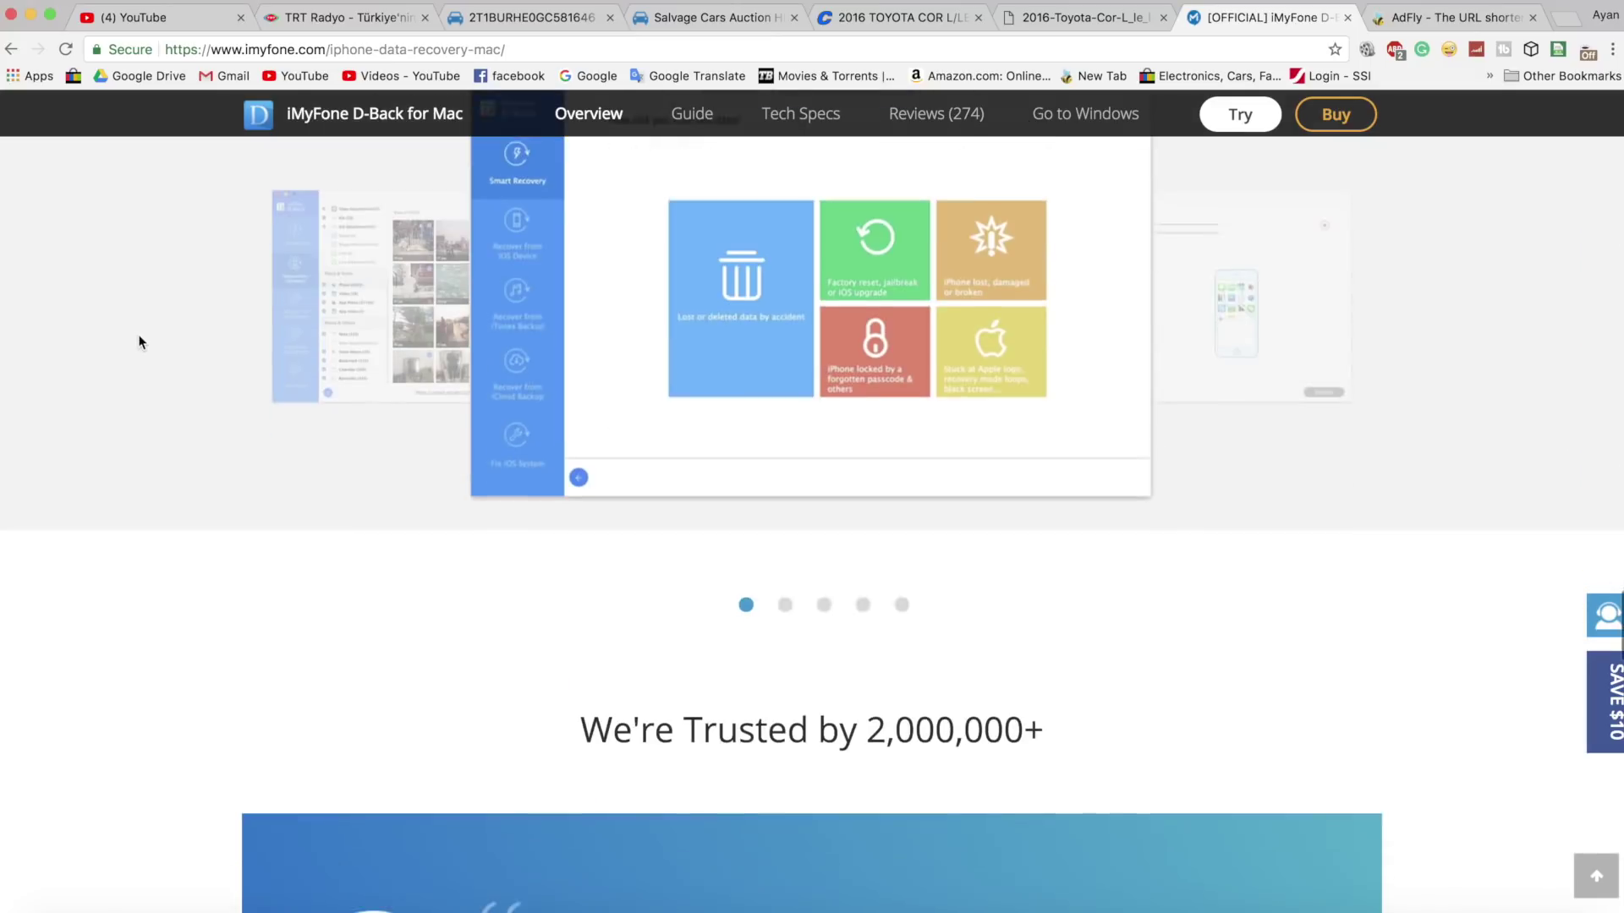
scroll(138, 344, "down", 2)
scroll(138, 344, "up", 5)
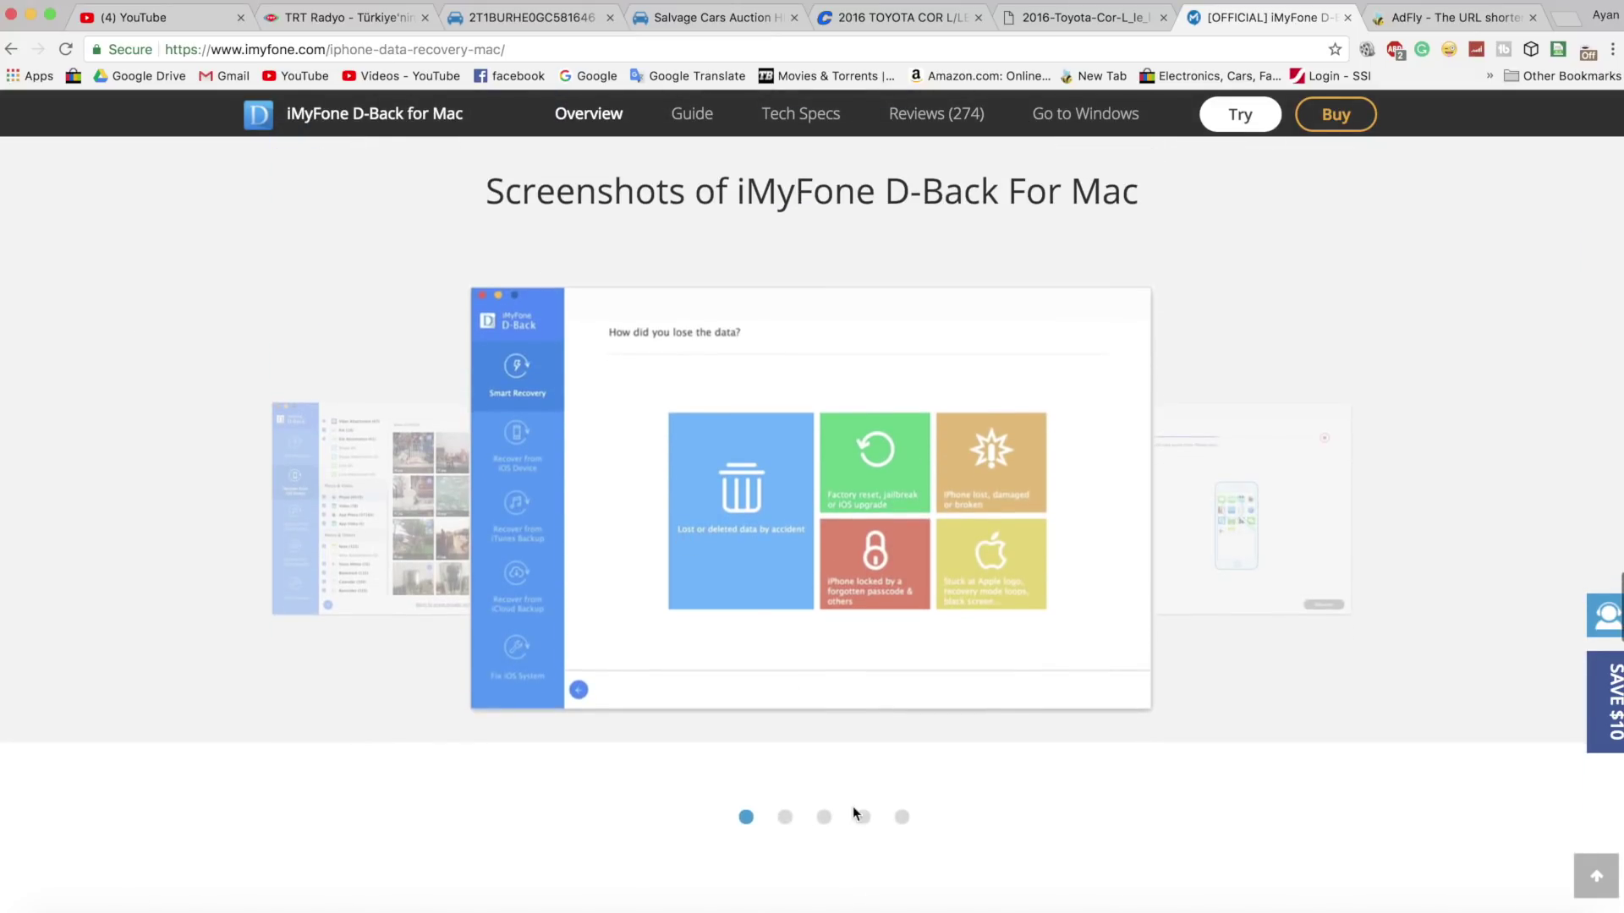
left_click(785, 818)
scroll(661, 832, "down", 15)
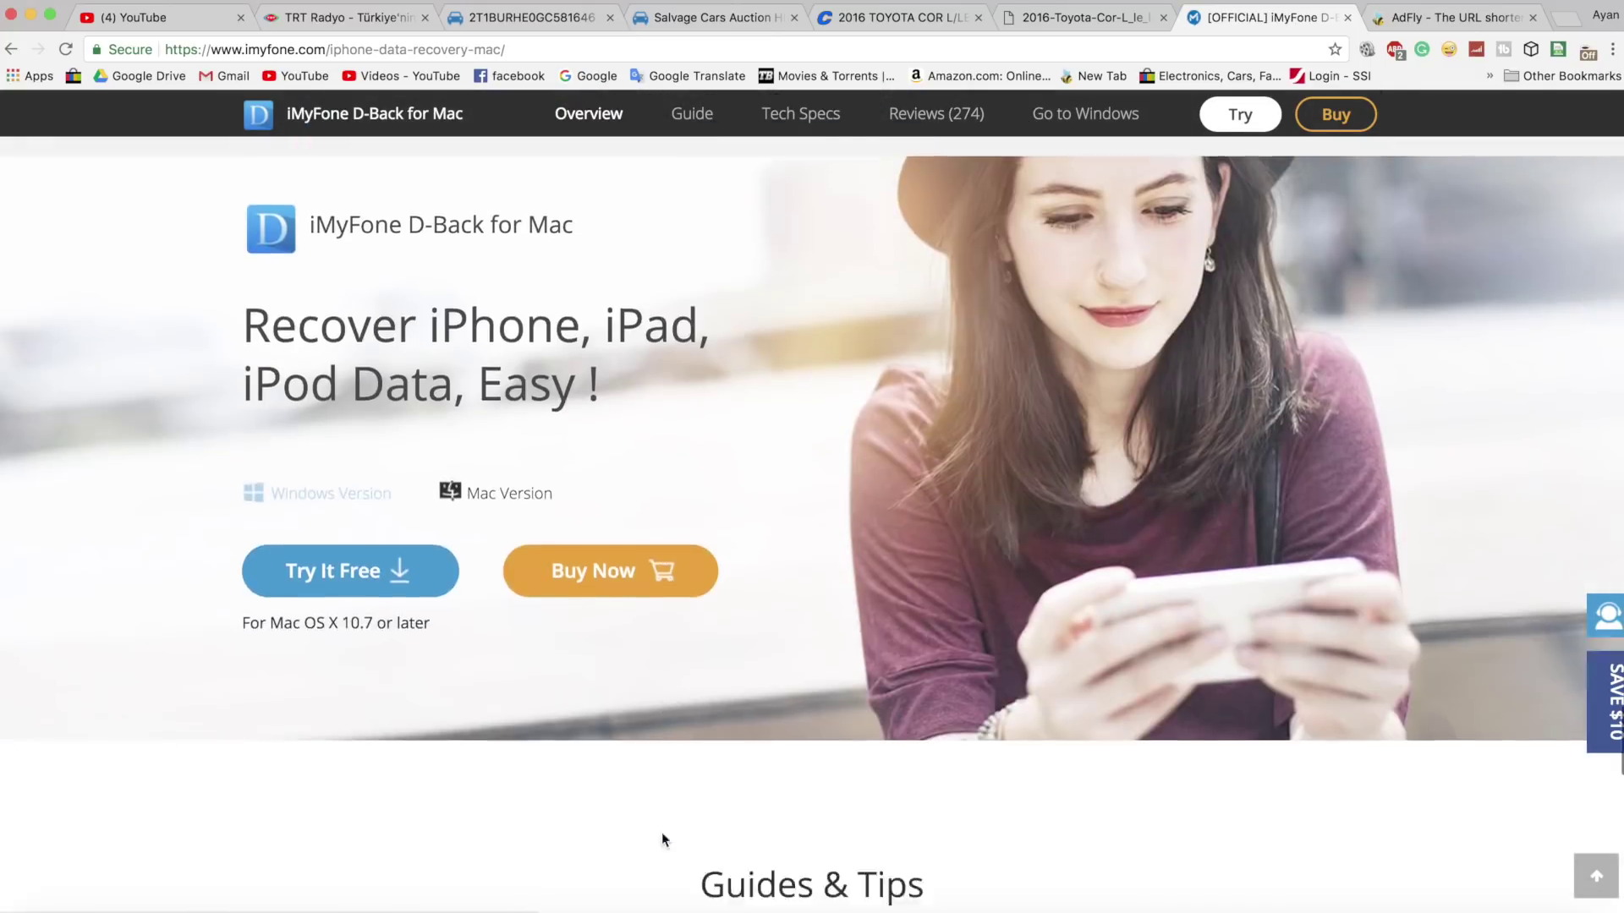
scroll(662, 832, "down", 10)
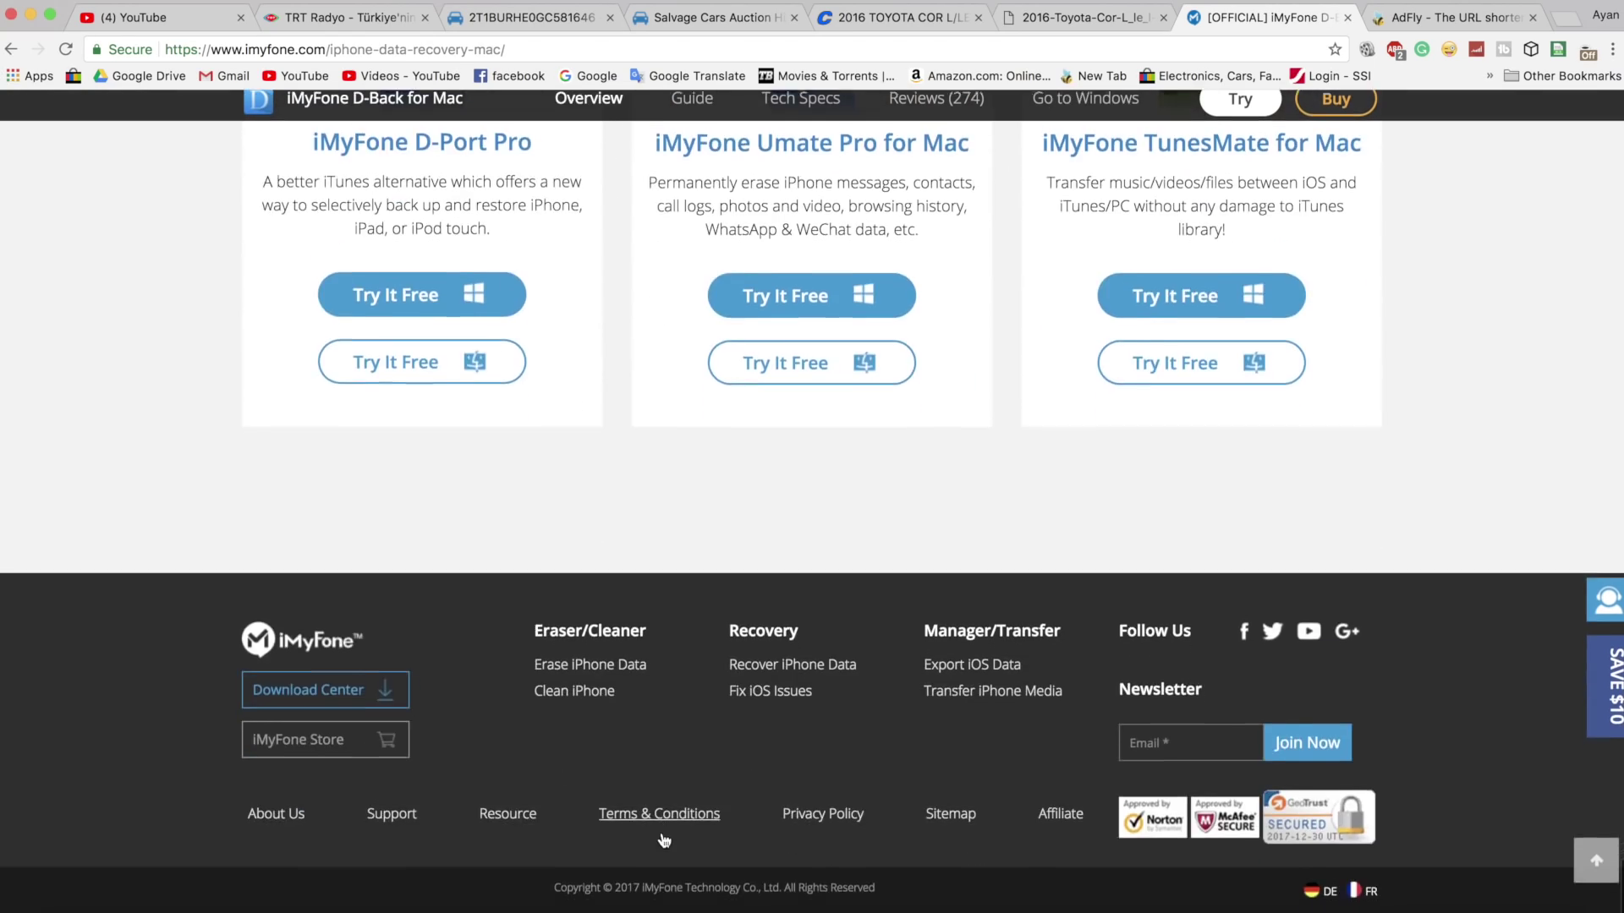
scroll(664, 840, "up", 20)
scroll(664, 840, "up", 20)
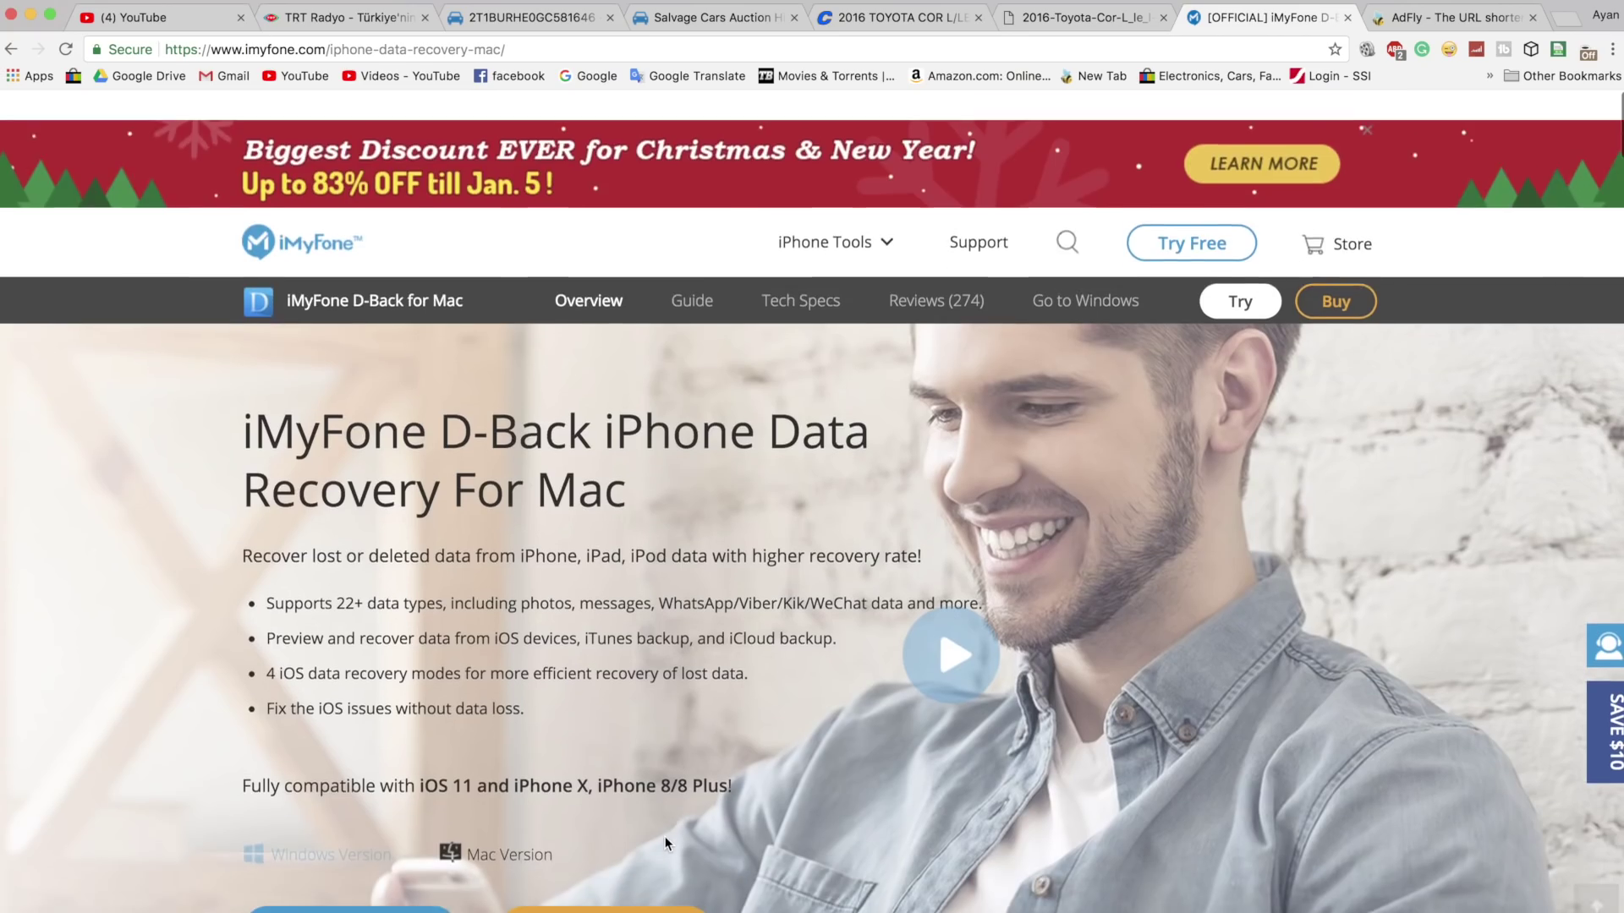
scroll(665, 836, "down", 2)
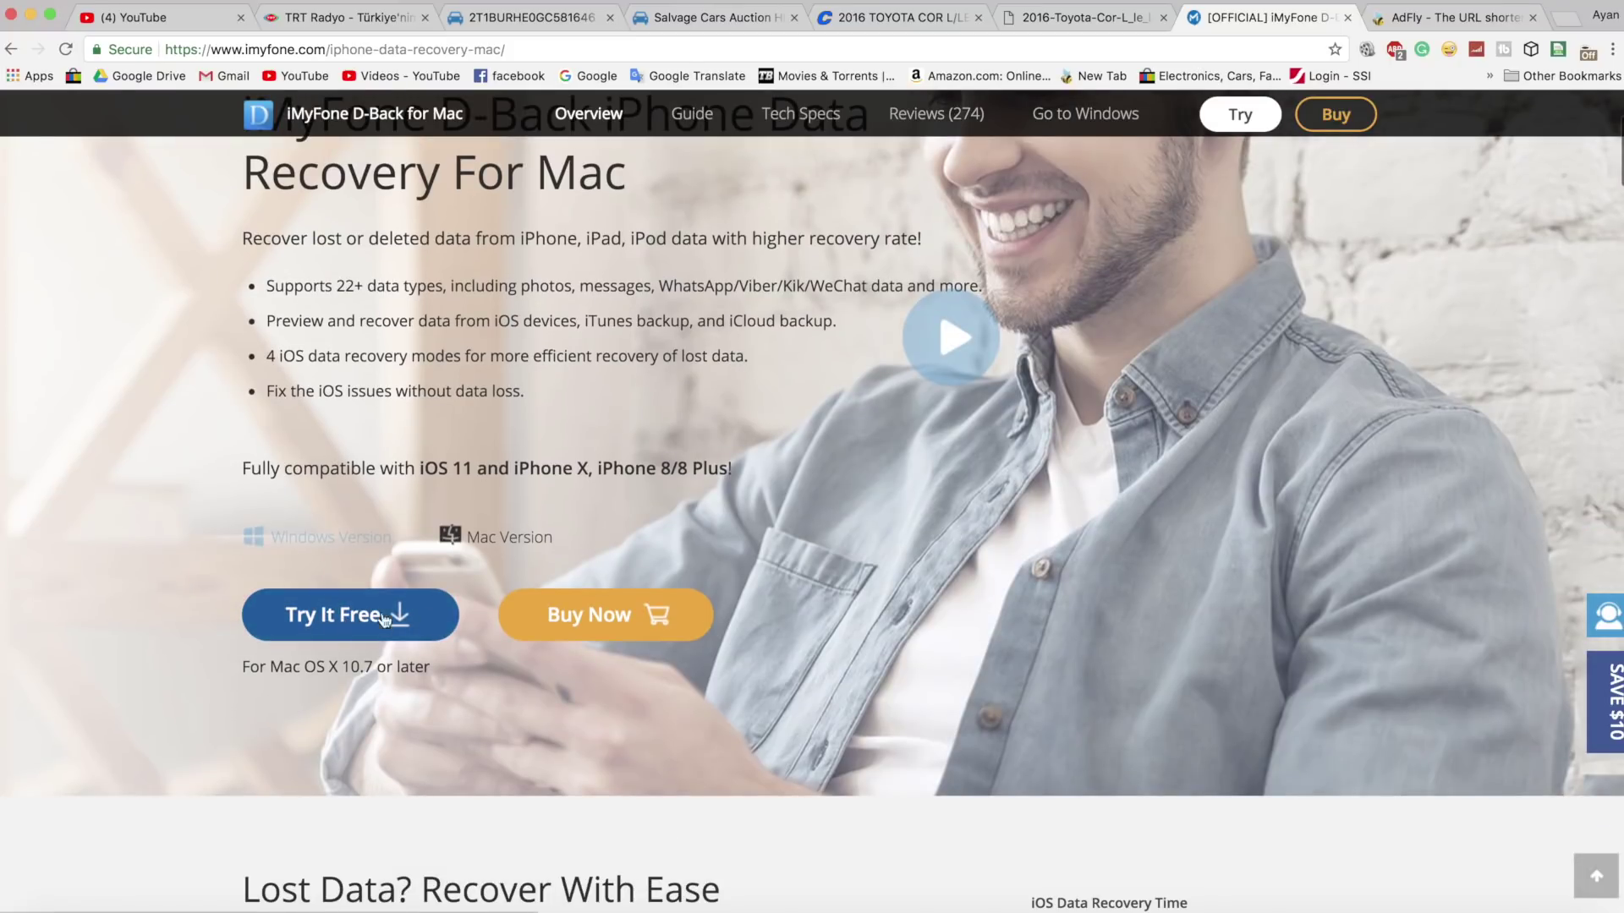
- Switch to the Windows version of the D-Back page and scroll to its Windows 10/8/7 free trial
left_click(324, 541)
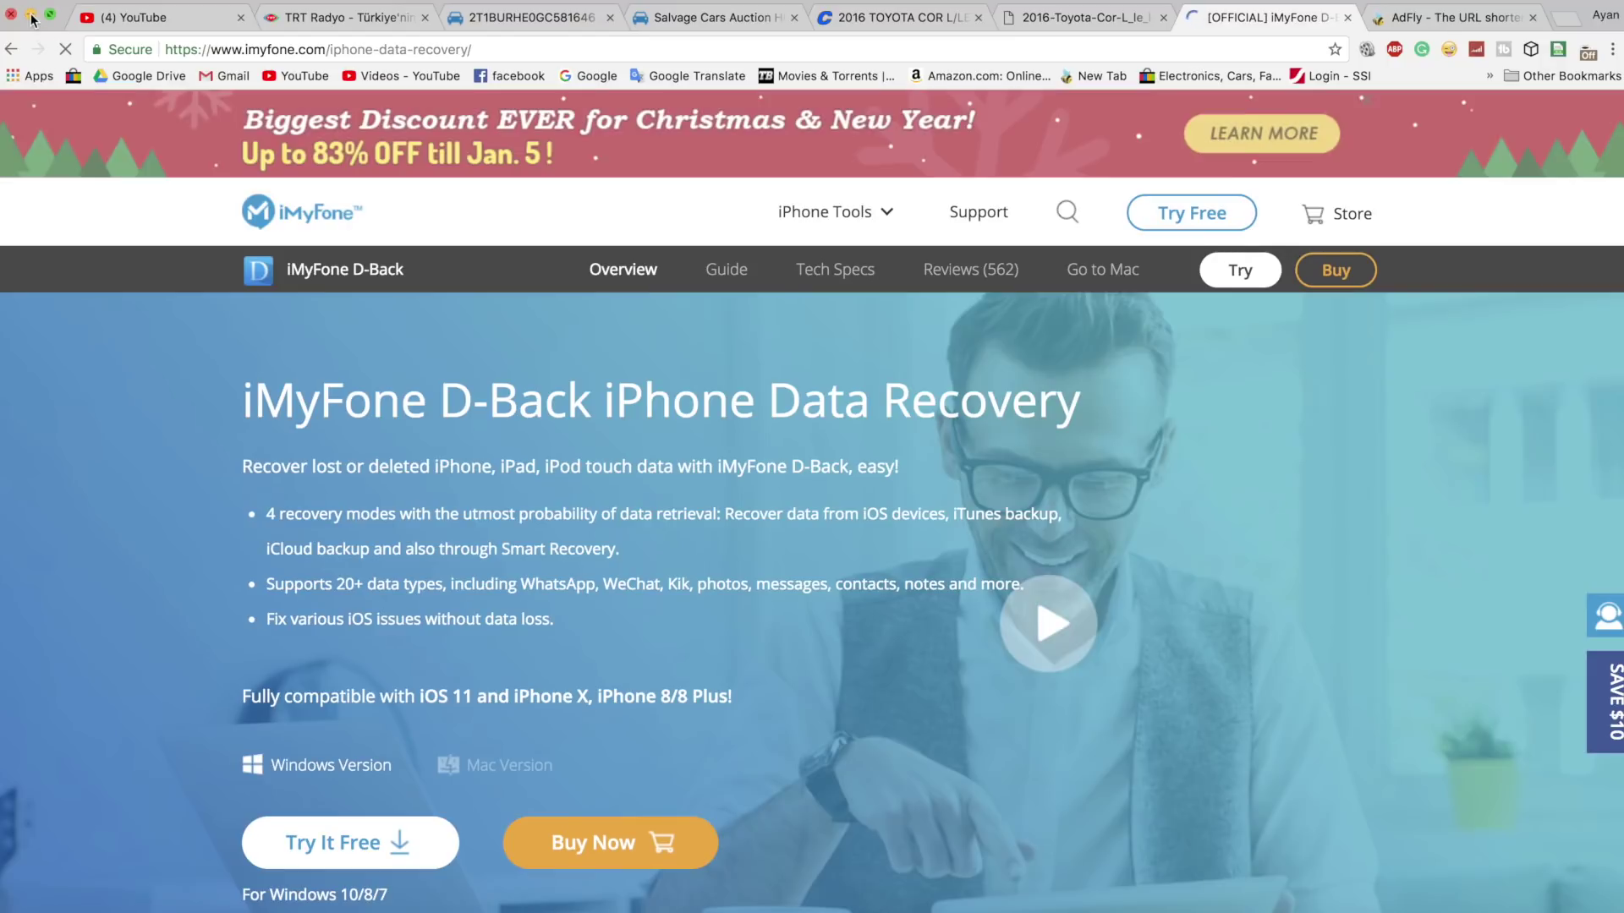
scroll(454, 635, "down", 1)
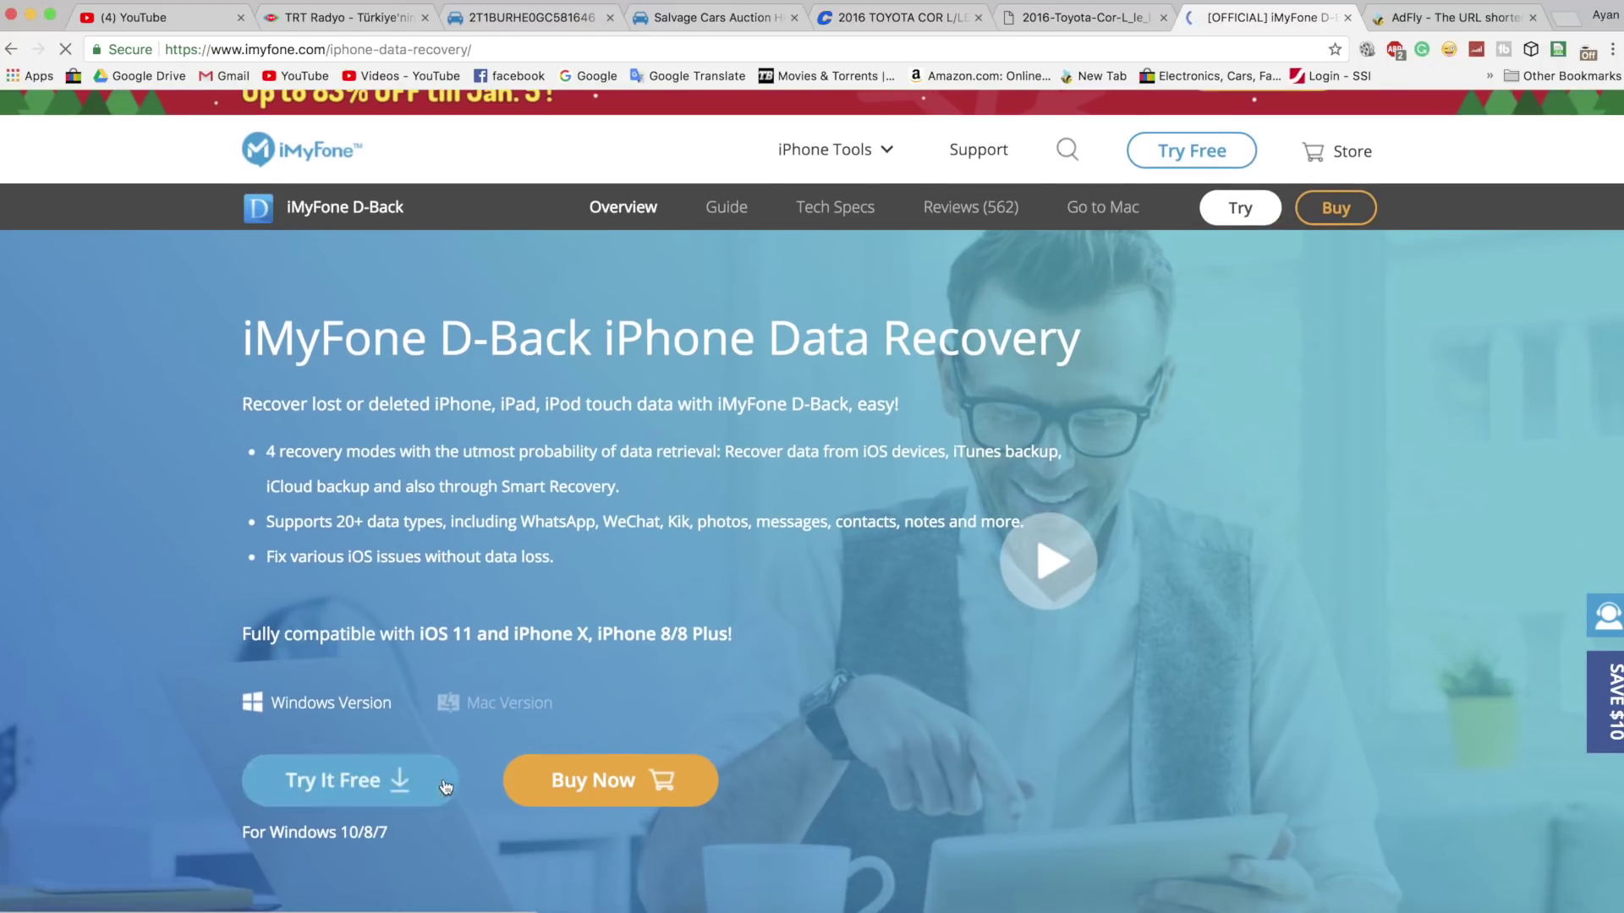
- Minimize the browser, Final Cut Pro, Viber and Date & Time windows, then open the iMyFone disk image from All My Files
left_click(32, 17)
left_click(31, 14)
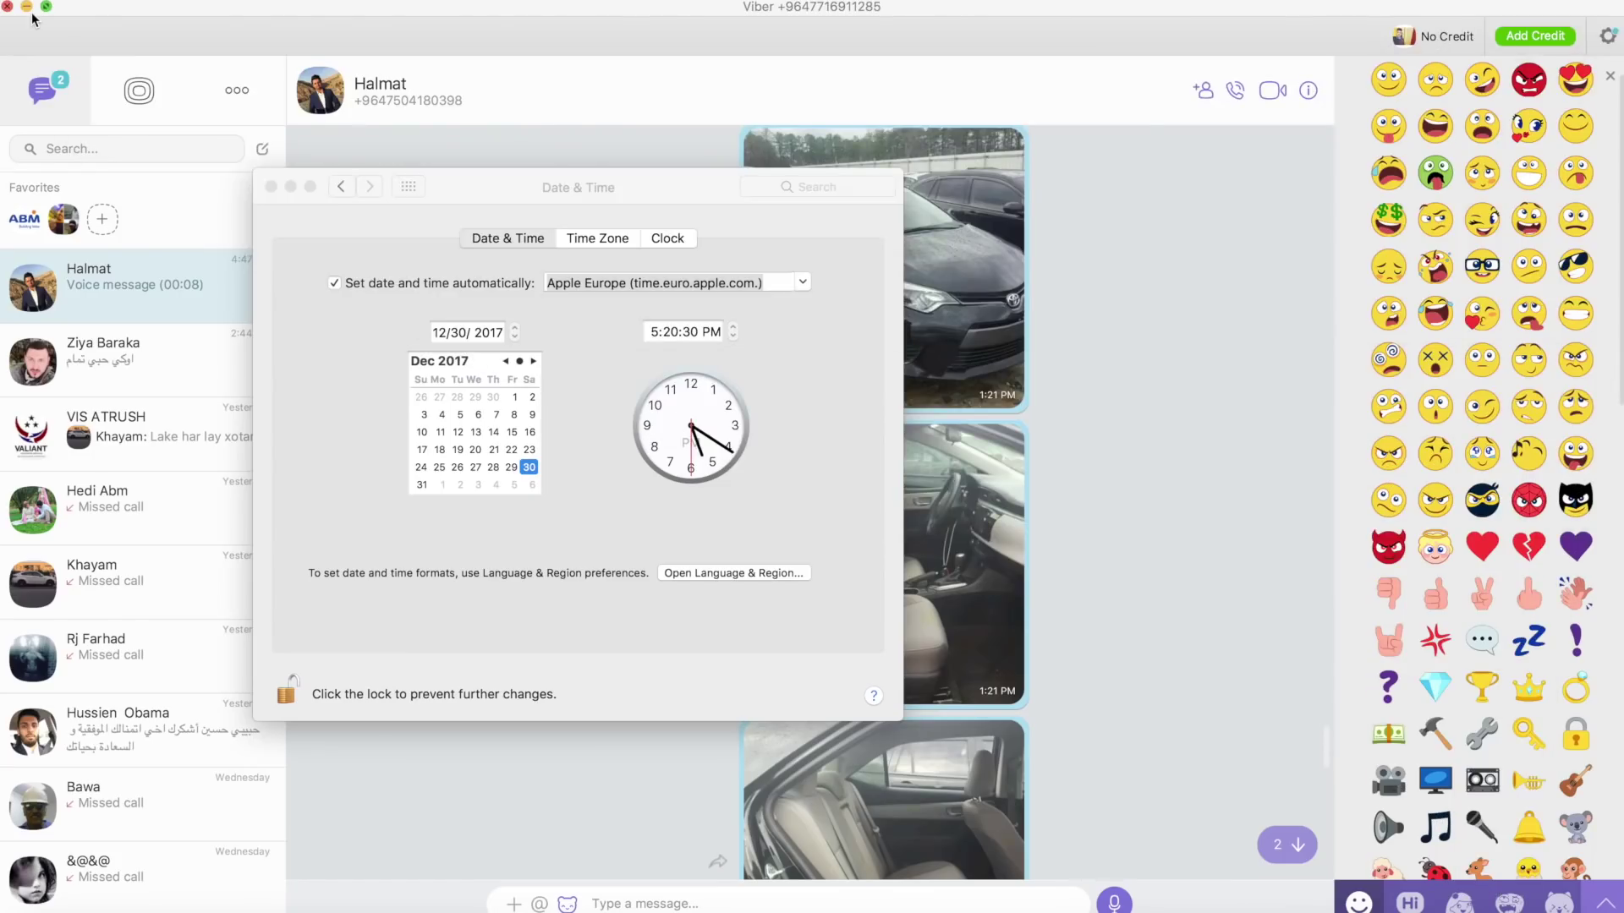
left_click(26, 8)
left_click(290, 186)
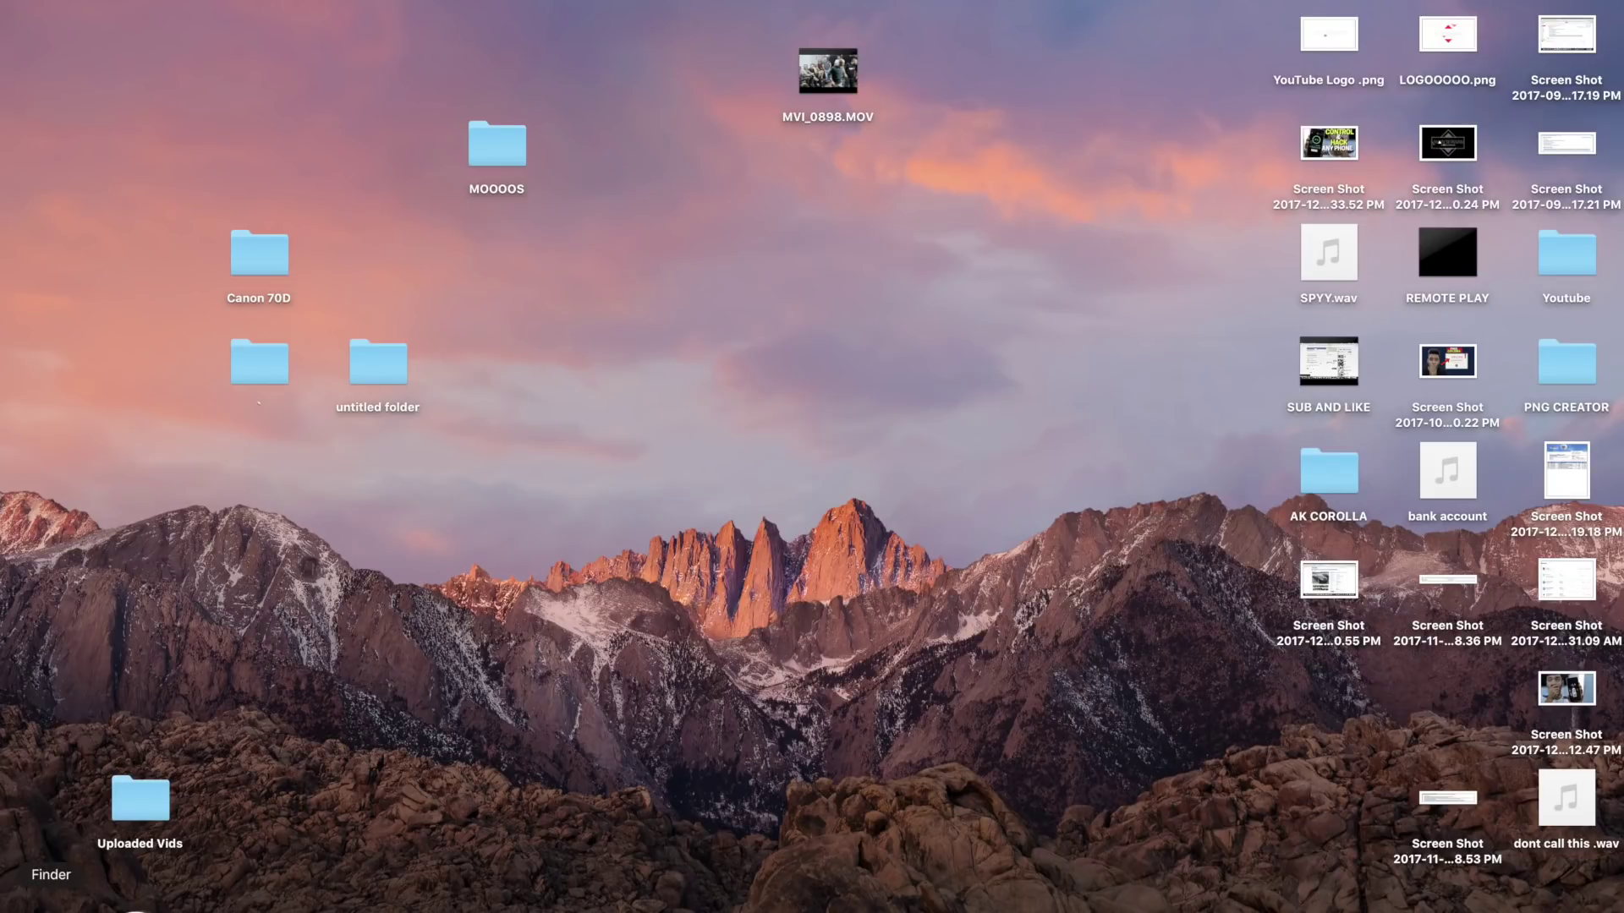
left_click(48, 898)
double_click(652, 227)
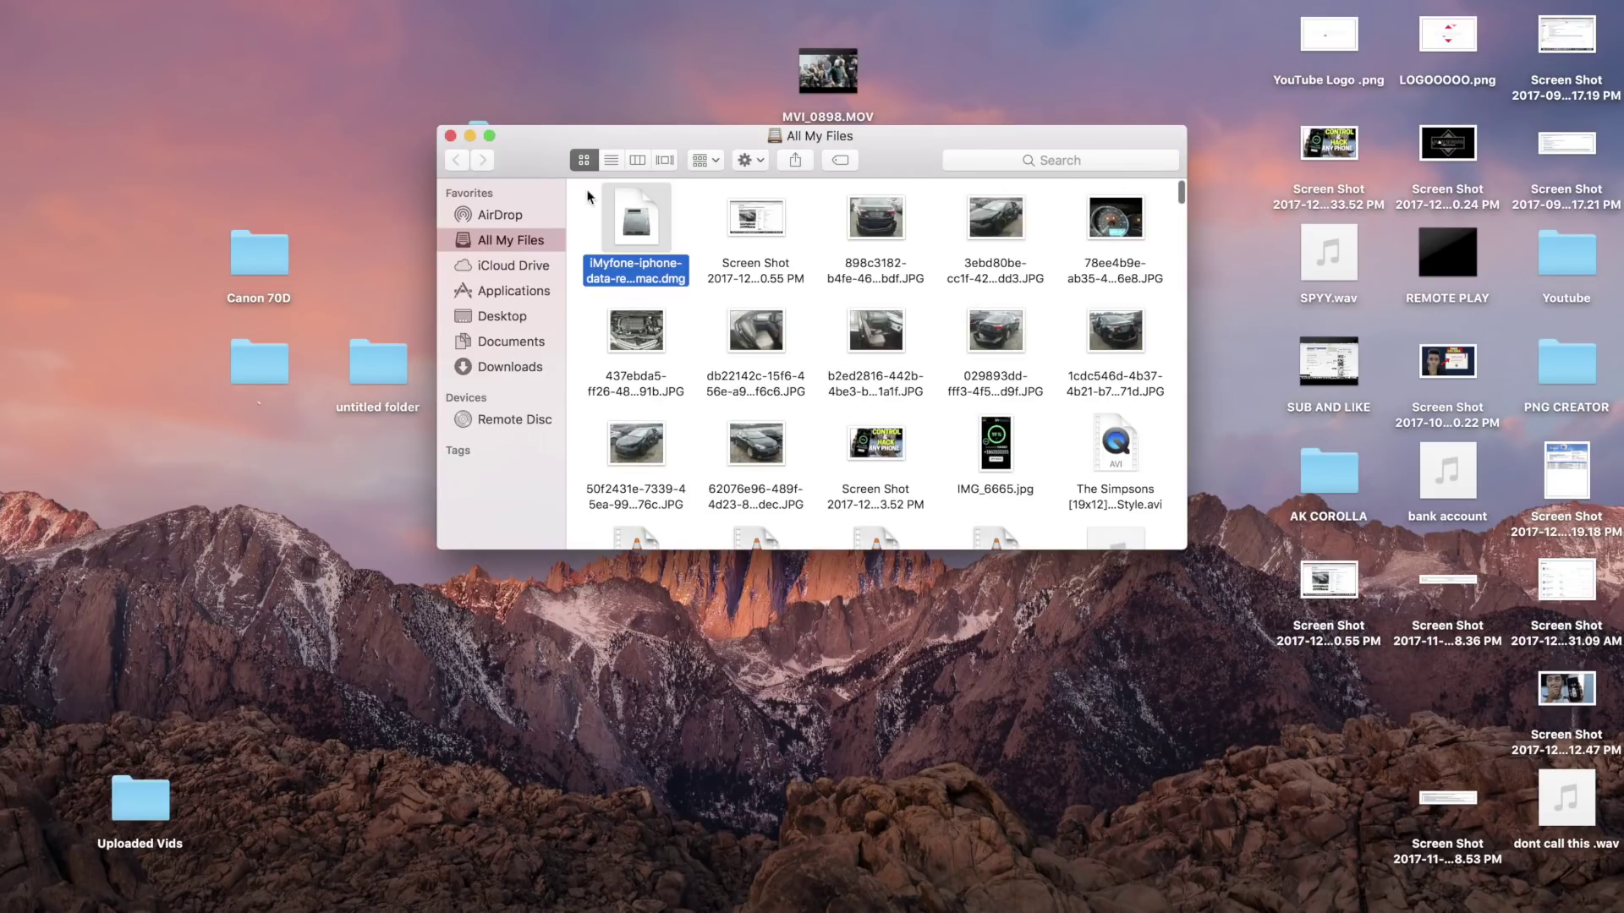
- Drag the iMyFone D-Back app from the mounted disk image into the Applications folder
left_click(470, 137)
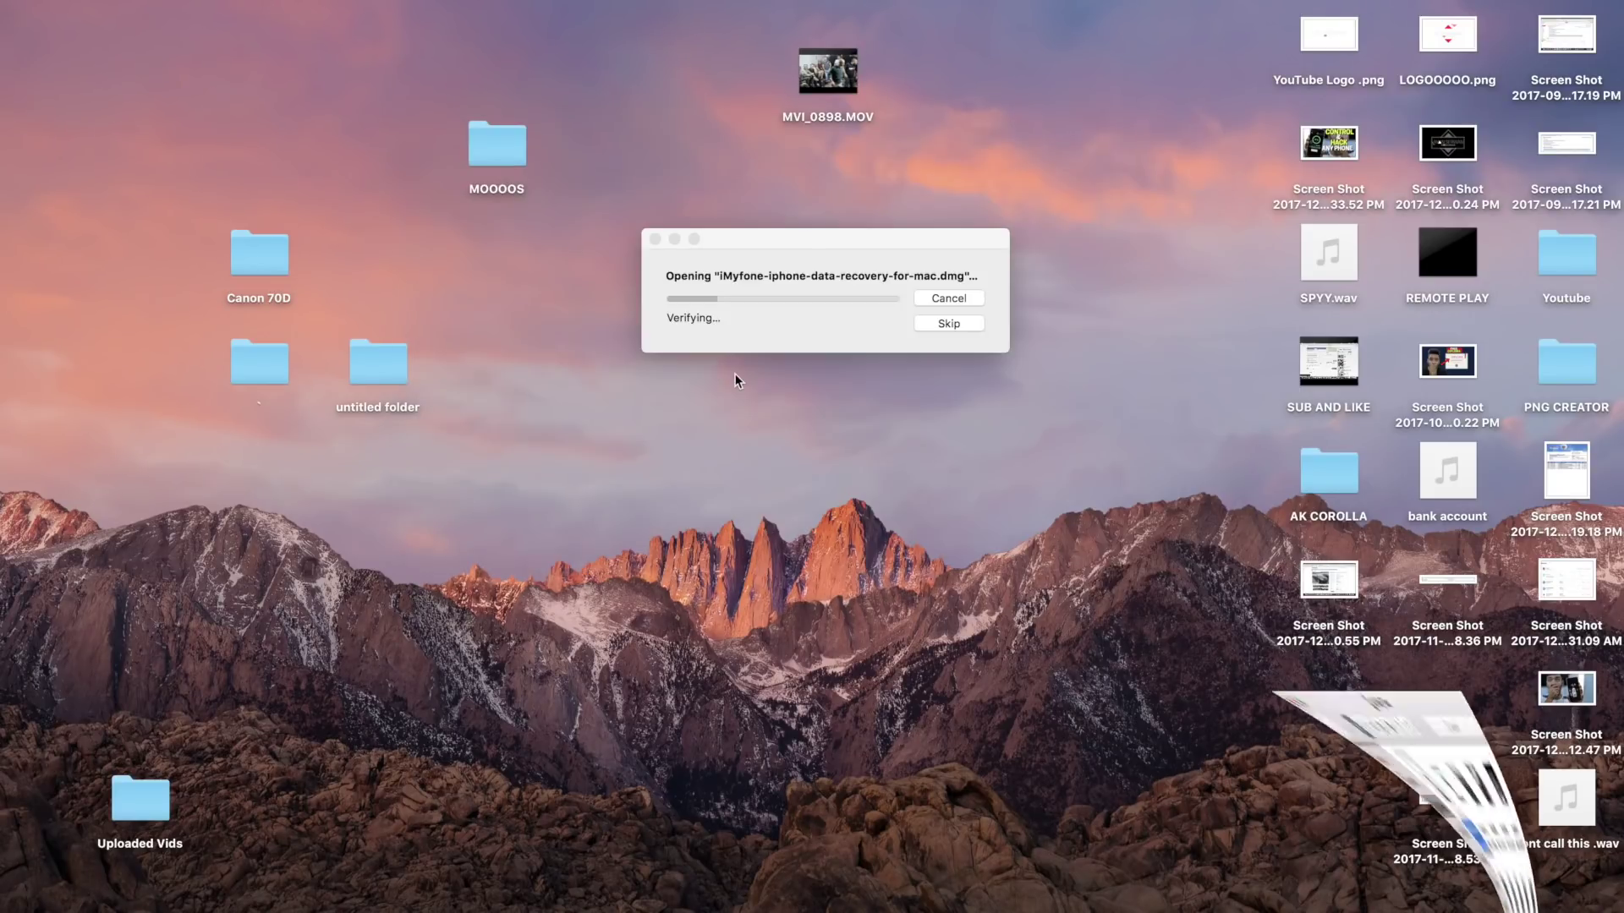
left_click(794, 317)
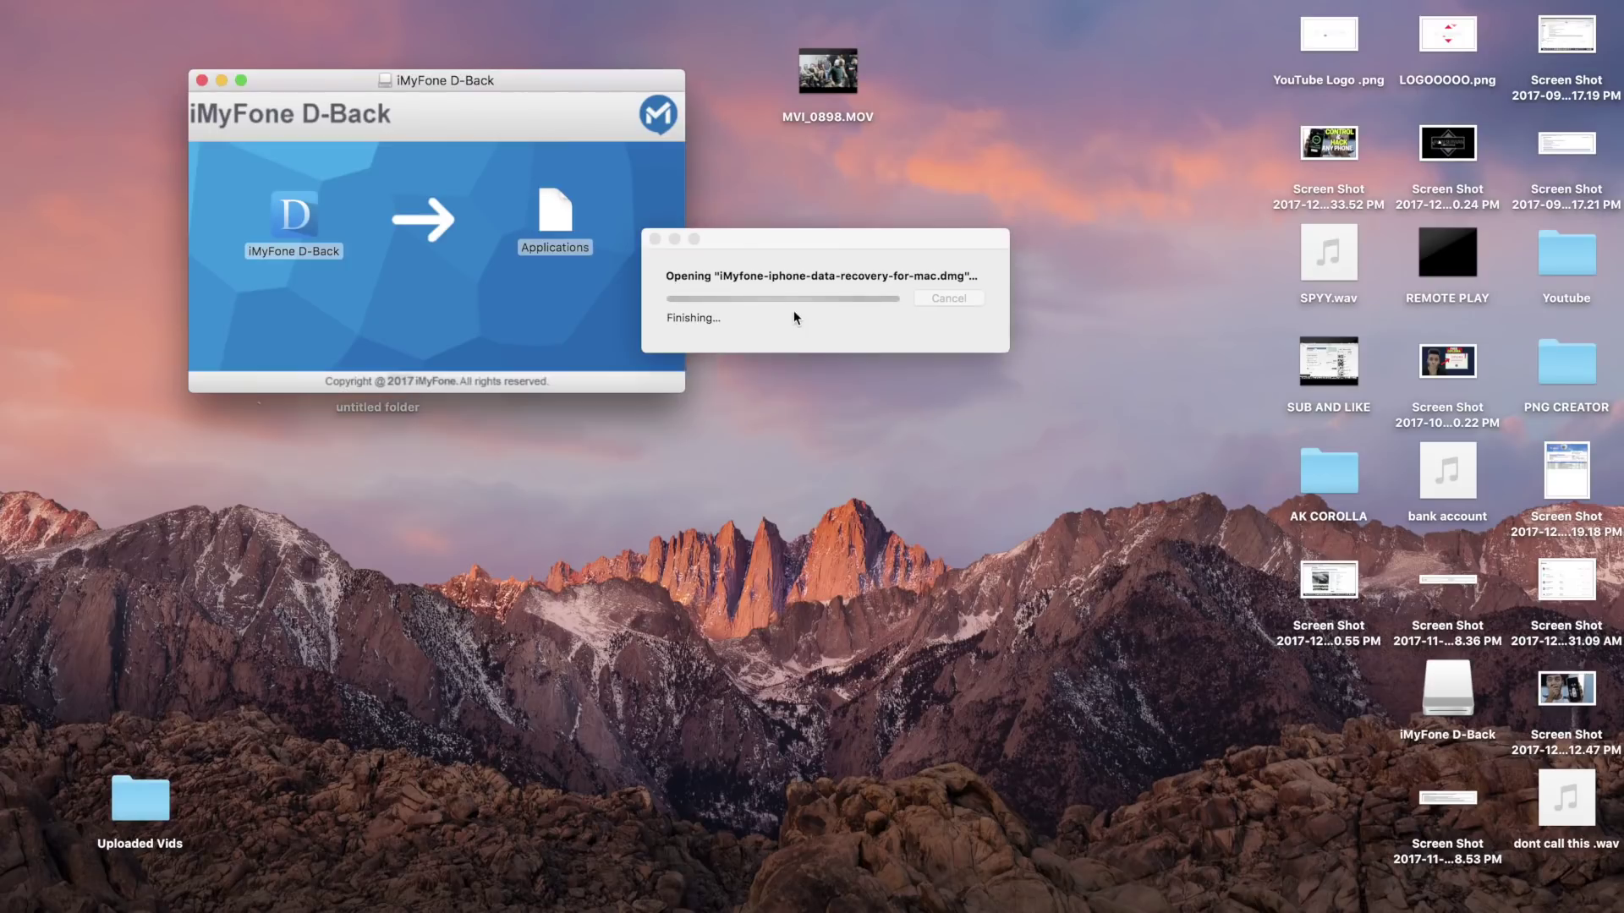
left_click(306, 221)
left_click_drag(306, 221, 549, 209)
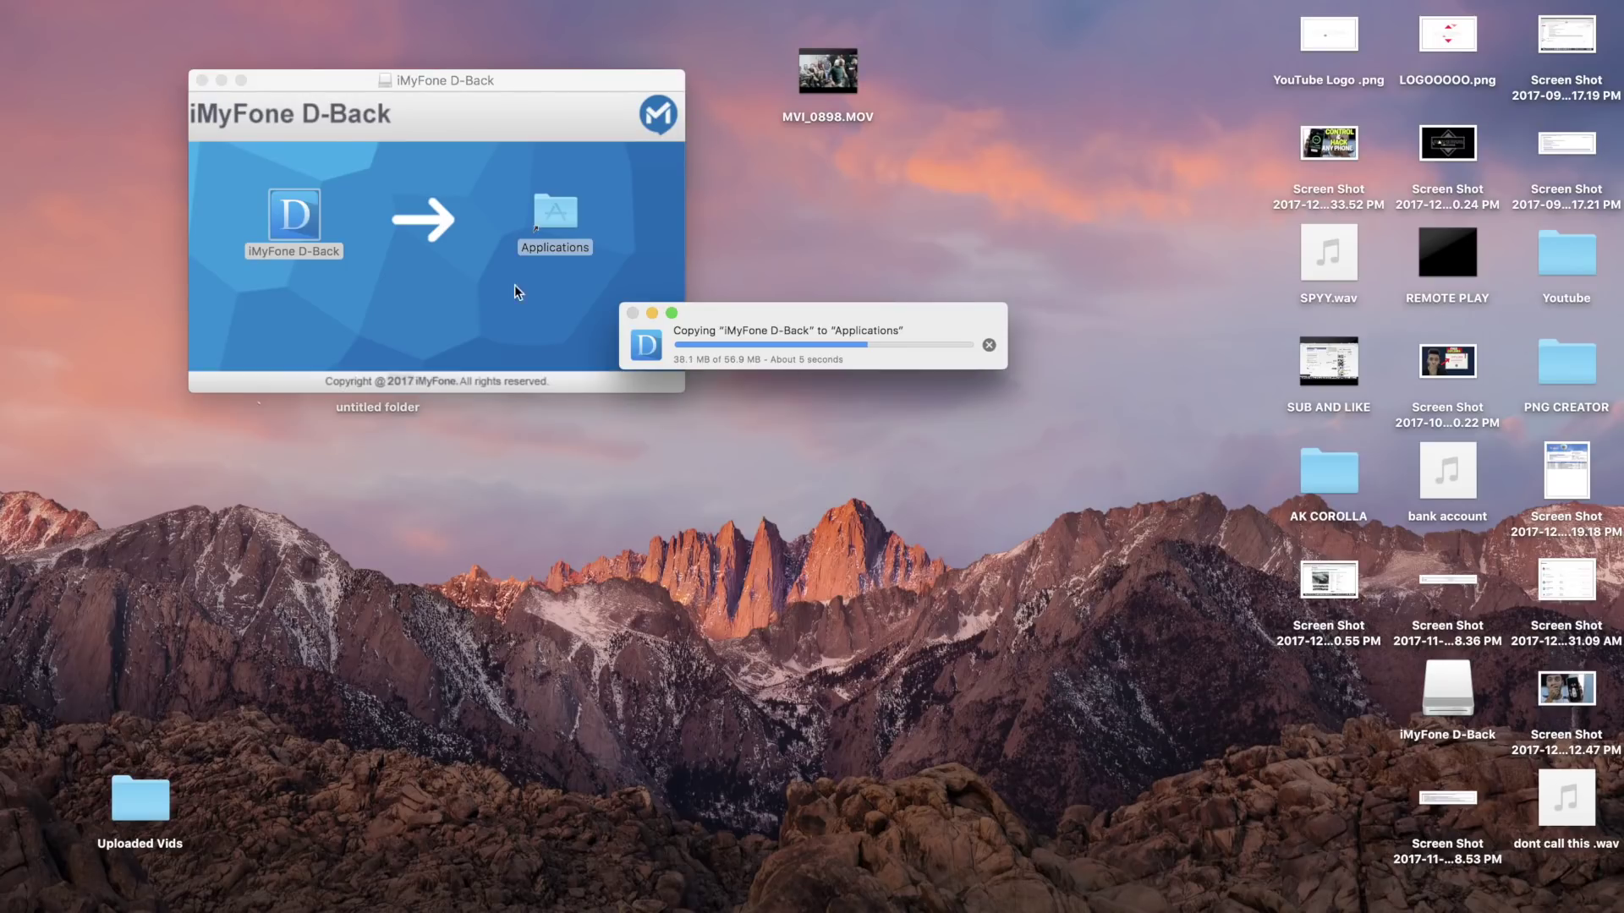
left_click(221, 78)
- Launch iMyFone D-Back from Launchpad and confirm opening the downloaded app
left_click(119, 898)
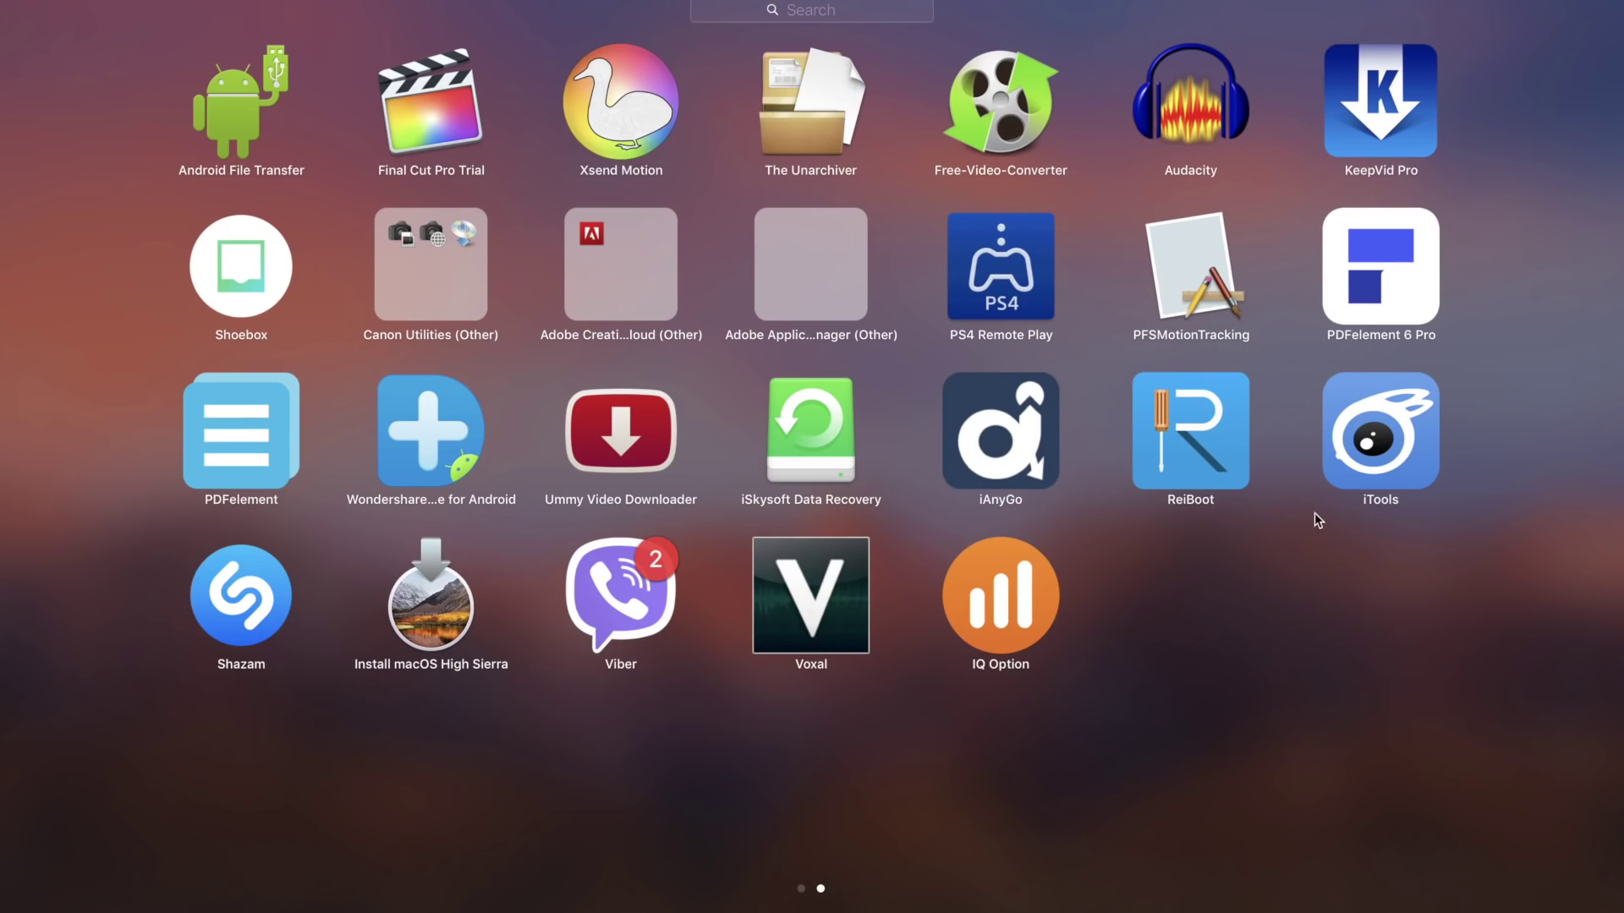
scroll(1196, 646, "left", 5)
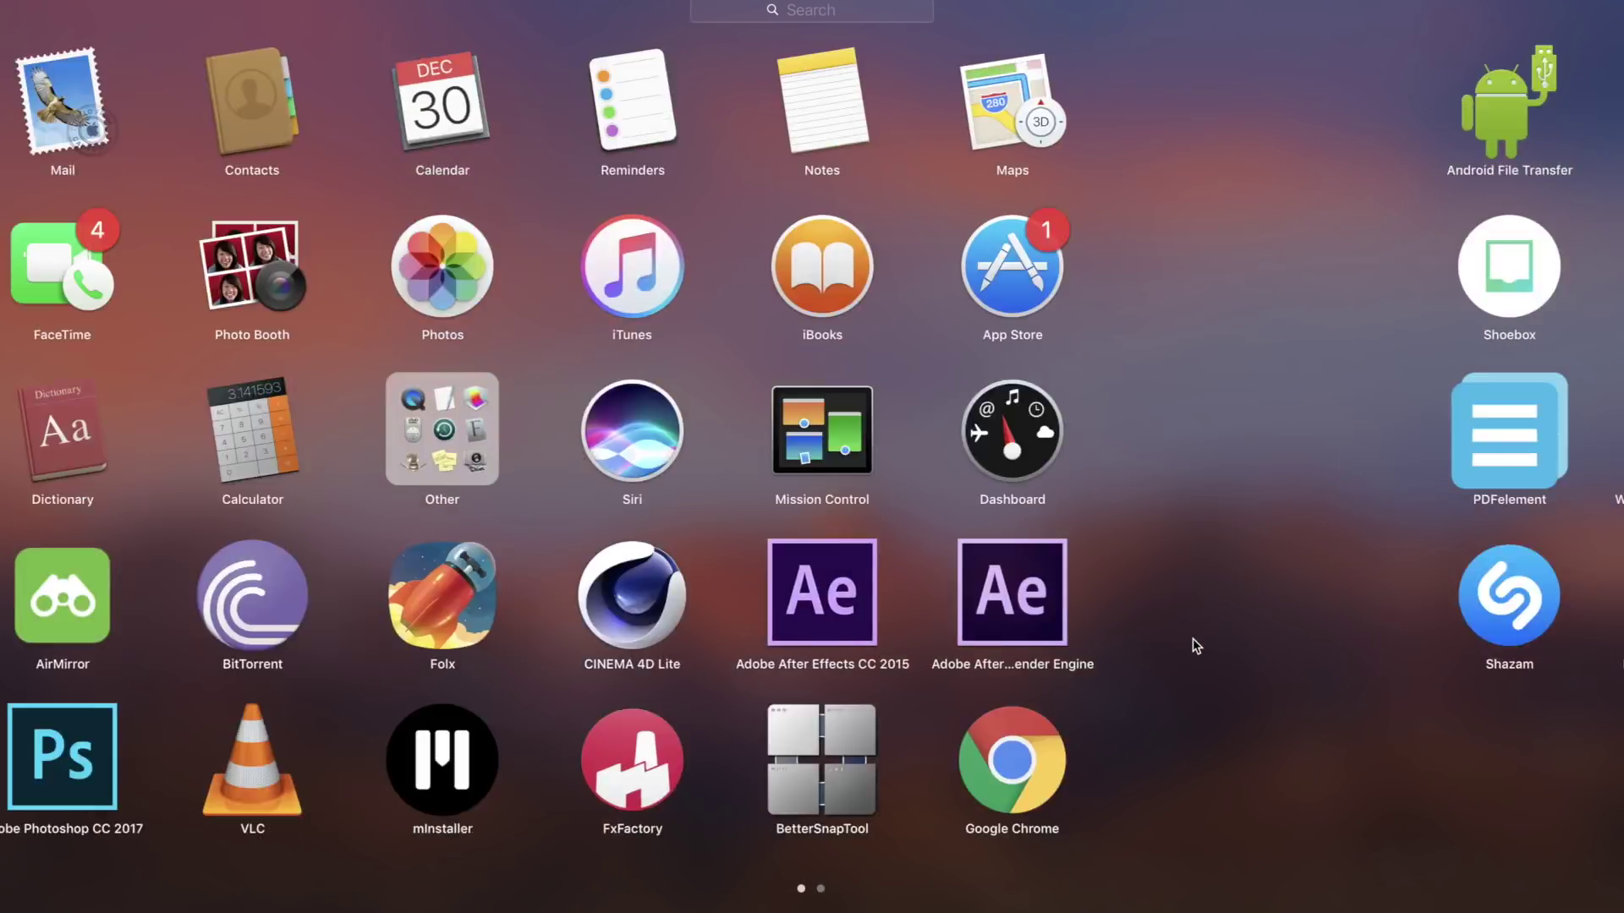
scroll(1192, 638, "right", 5)
left_click(1193, 593)
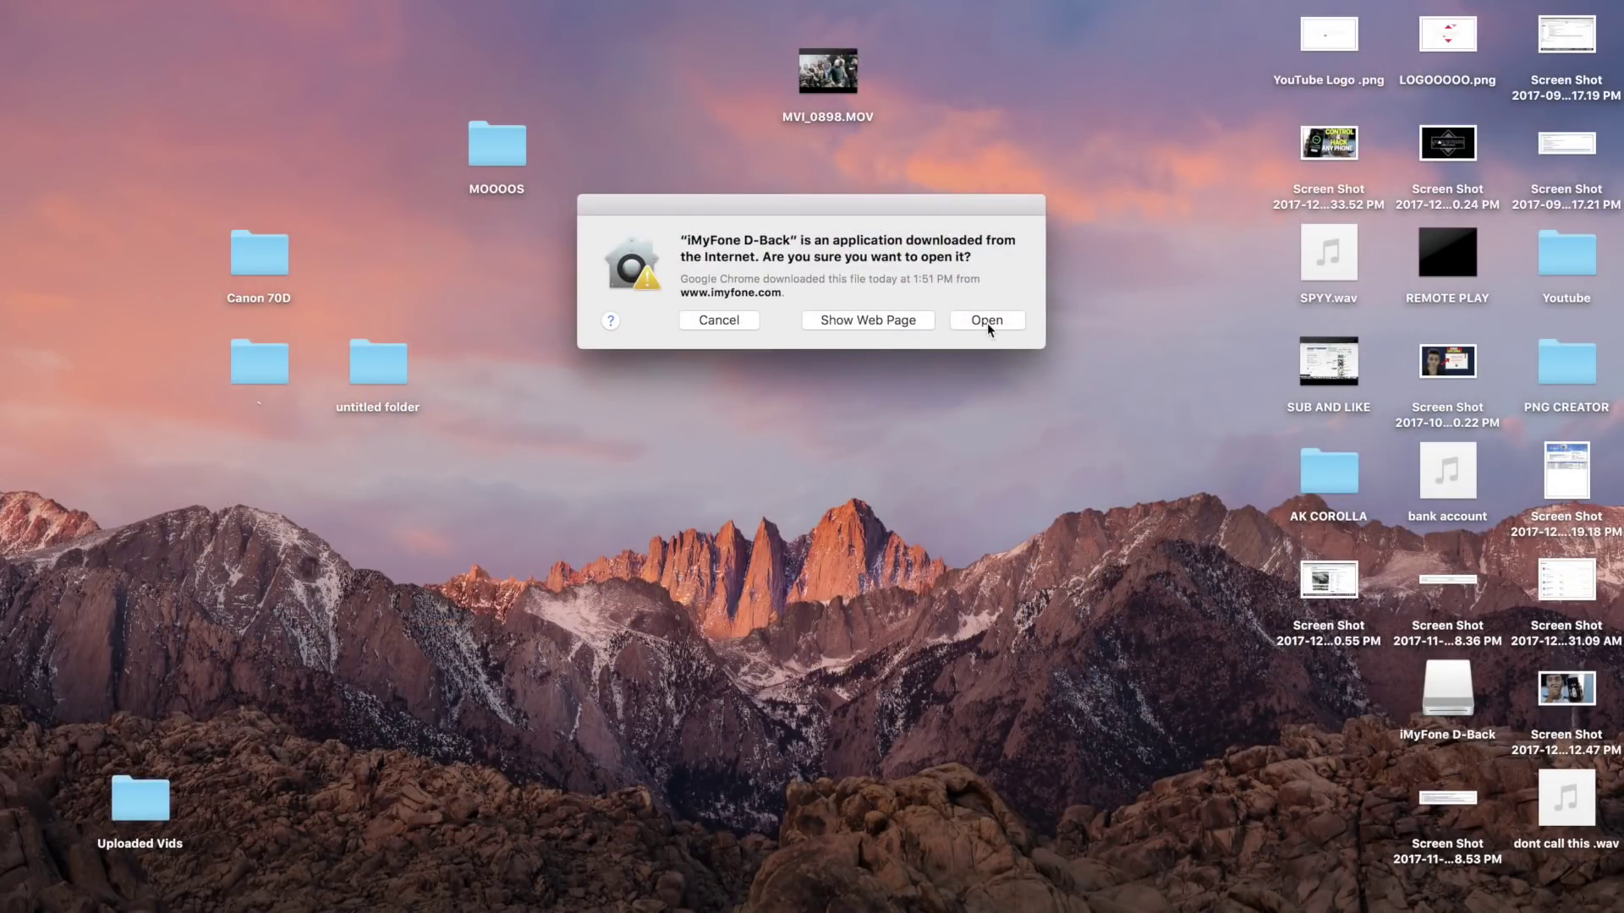
left_click(987, 323)
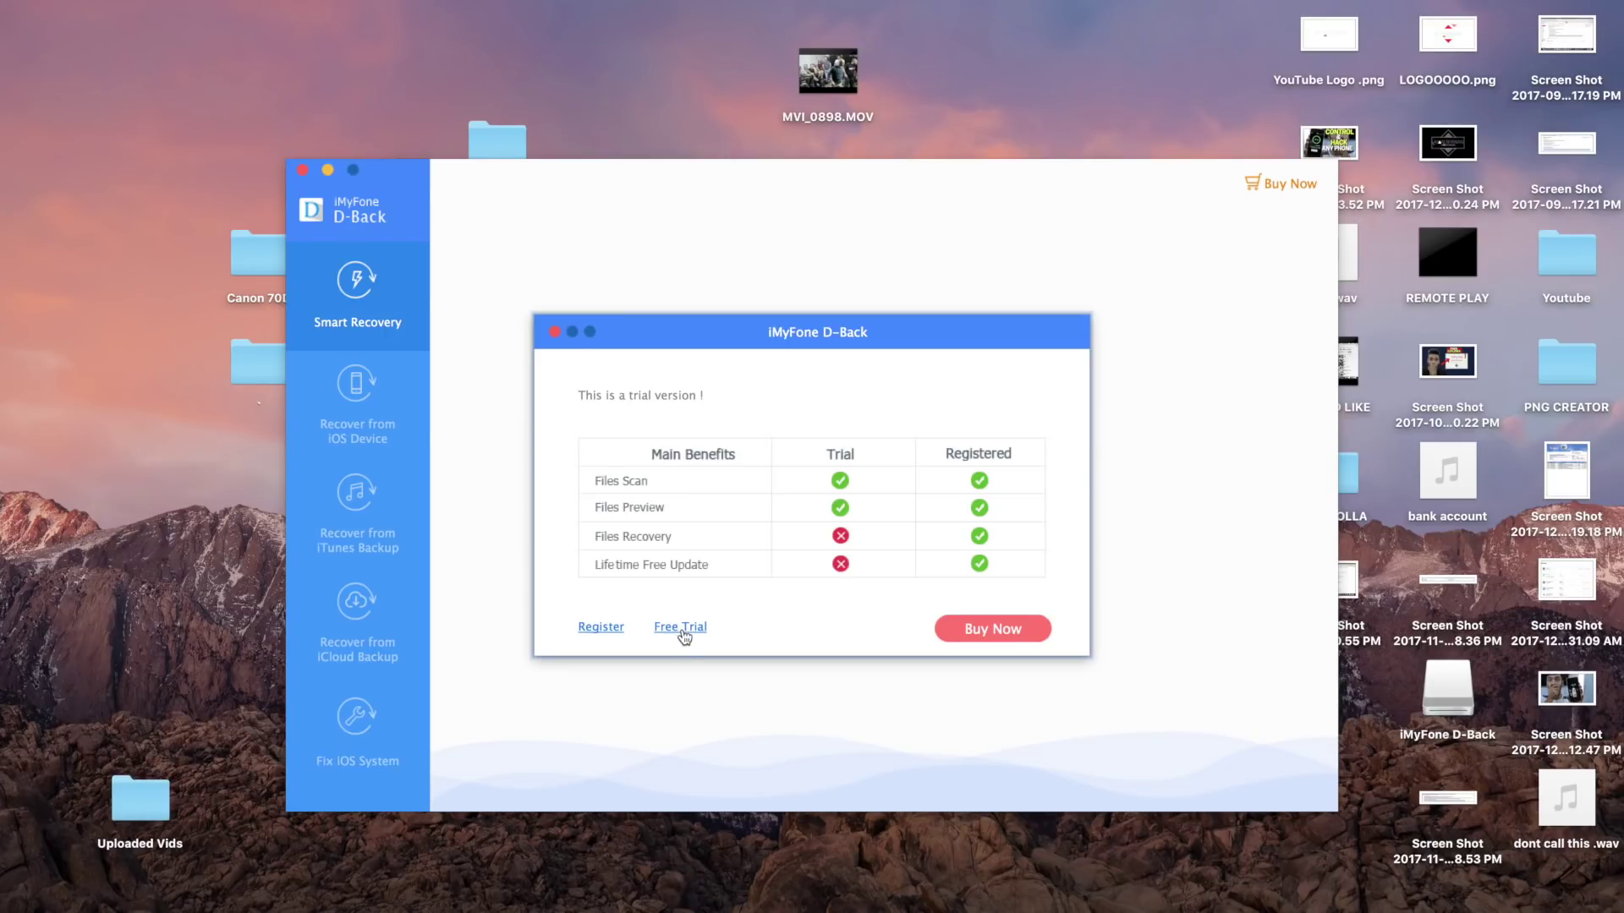
- Continue the free trial, browse the iOS Device, iTunes Backup and iCloud Backup modes, then start Smart Recovery
left_click(682, 627)
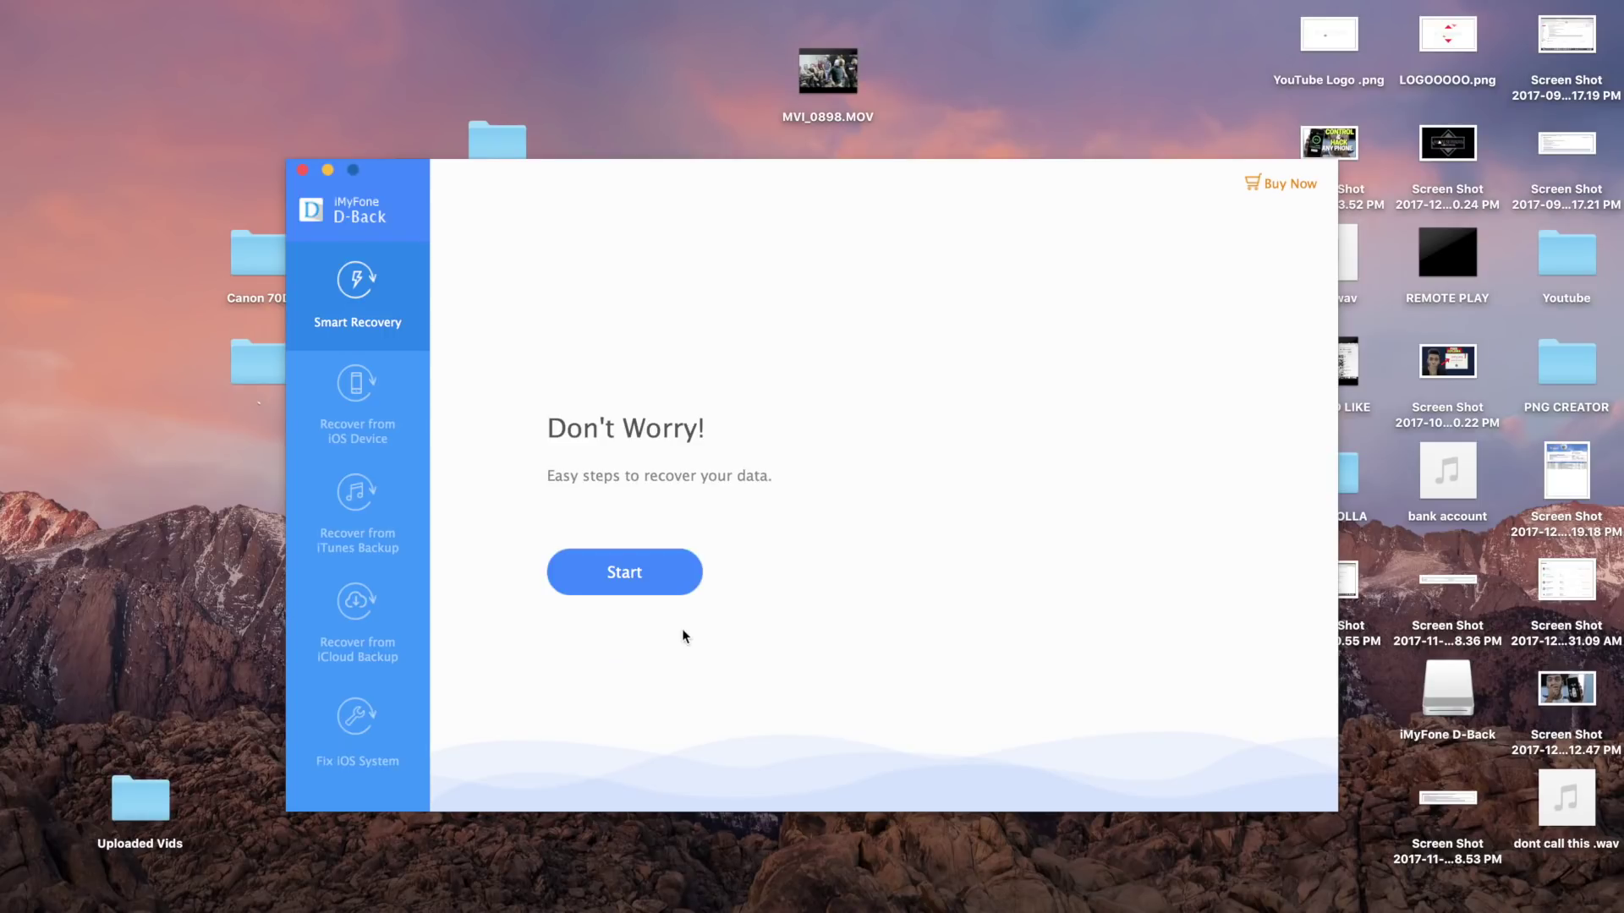
left_click(562, 572)
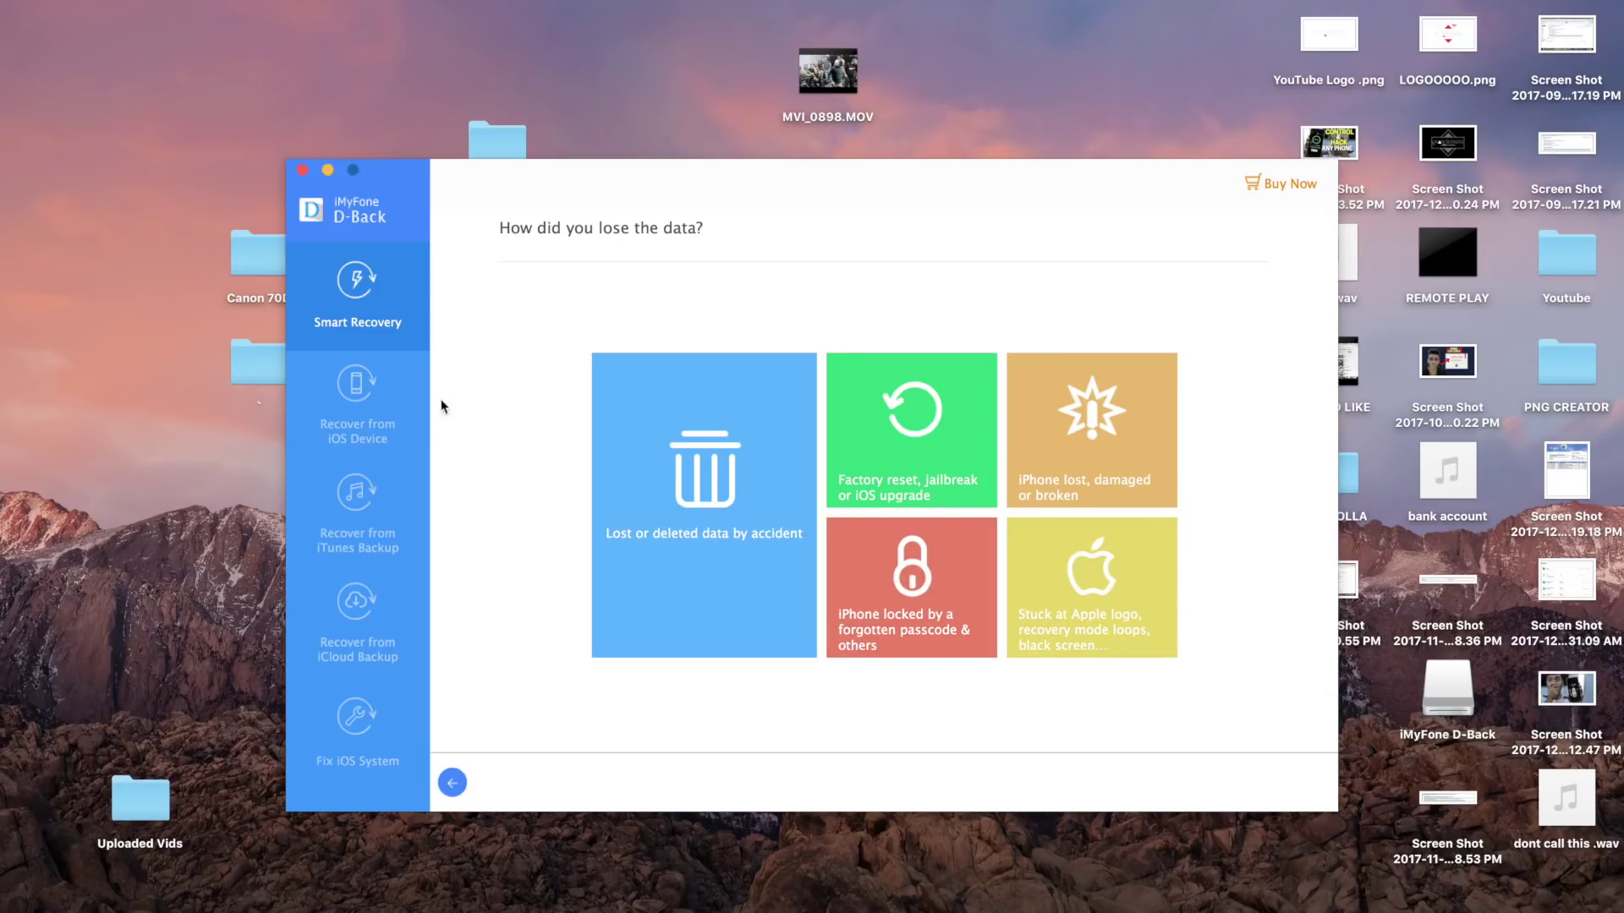
left_click(340, 407)
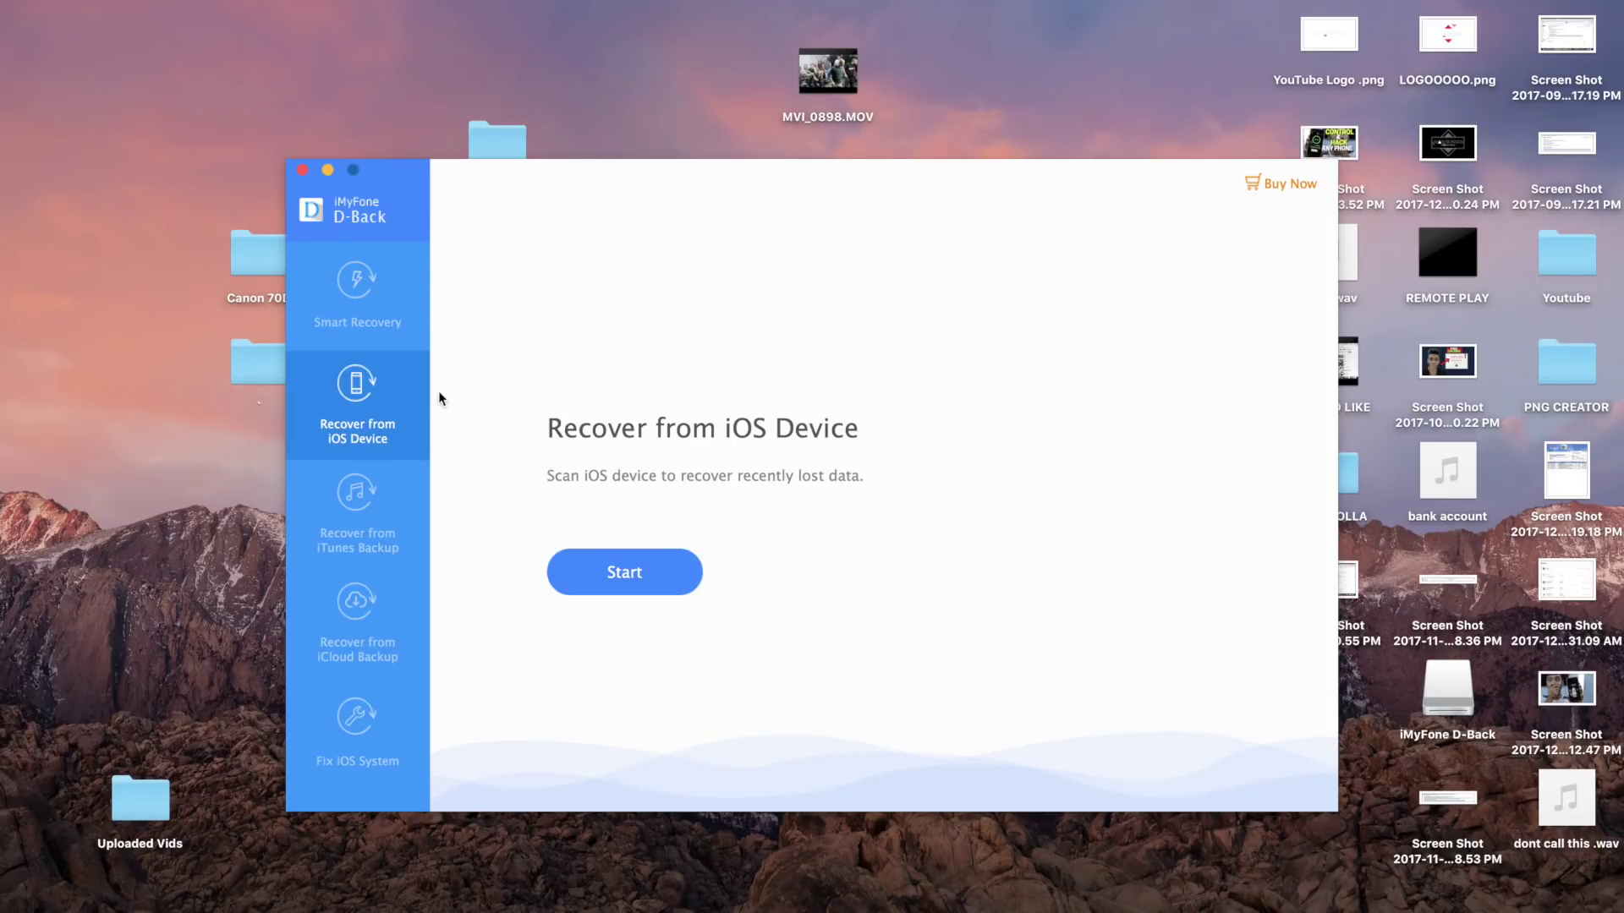
left_click(367, 500)
left_click(376, 626)
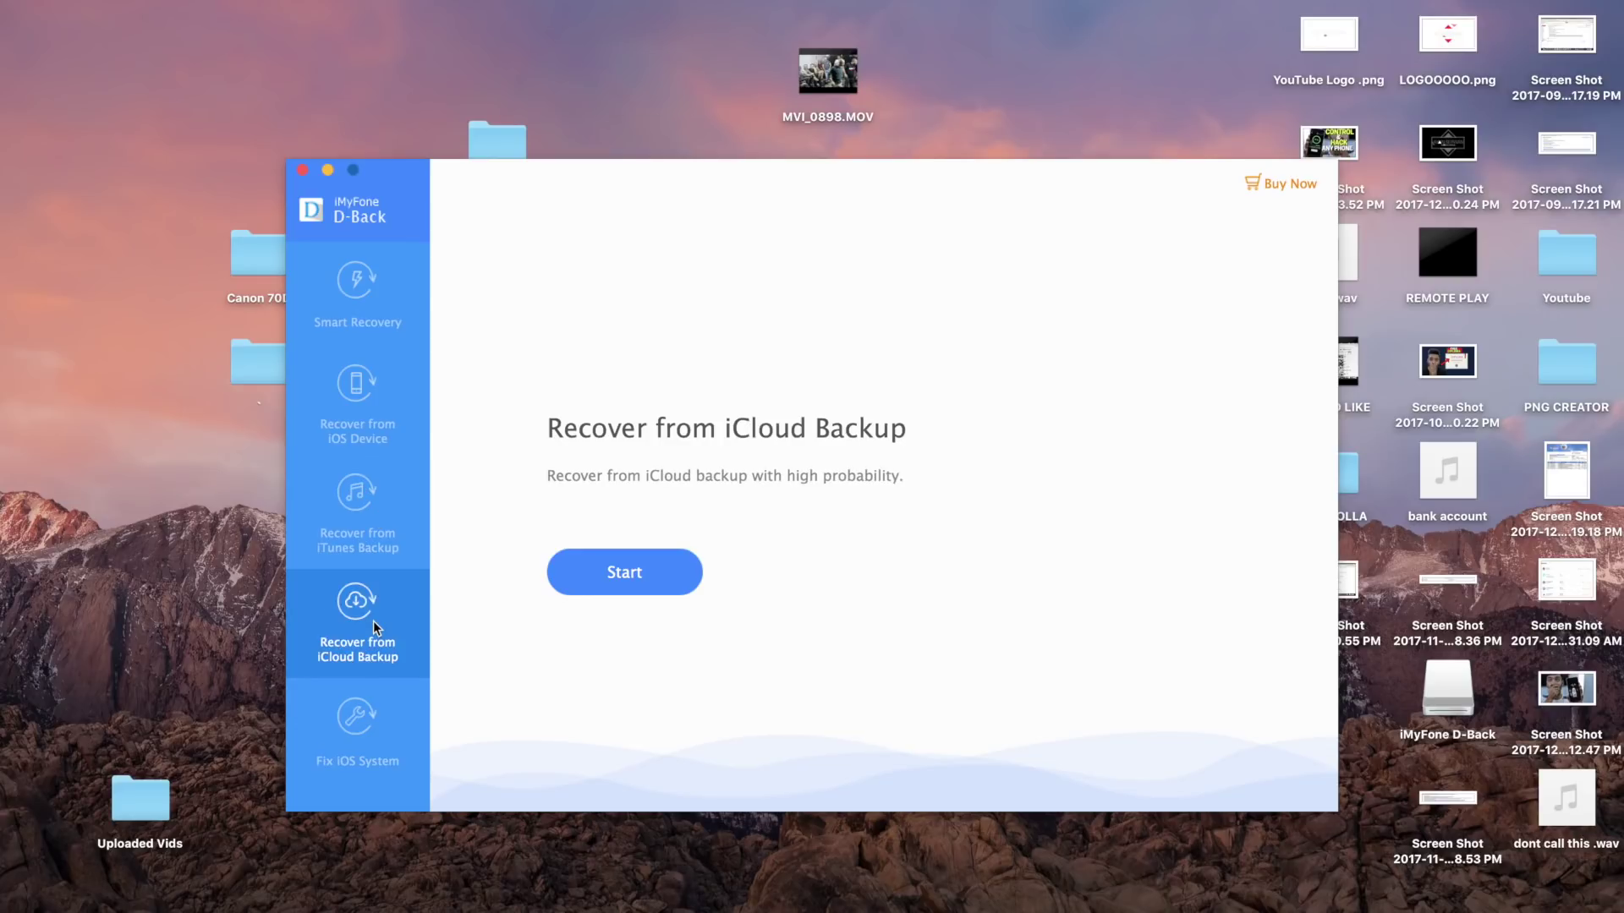
left_click(374, 511)
left_click(389, 306)
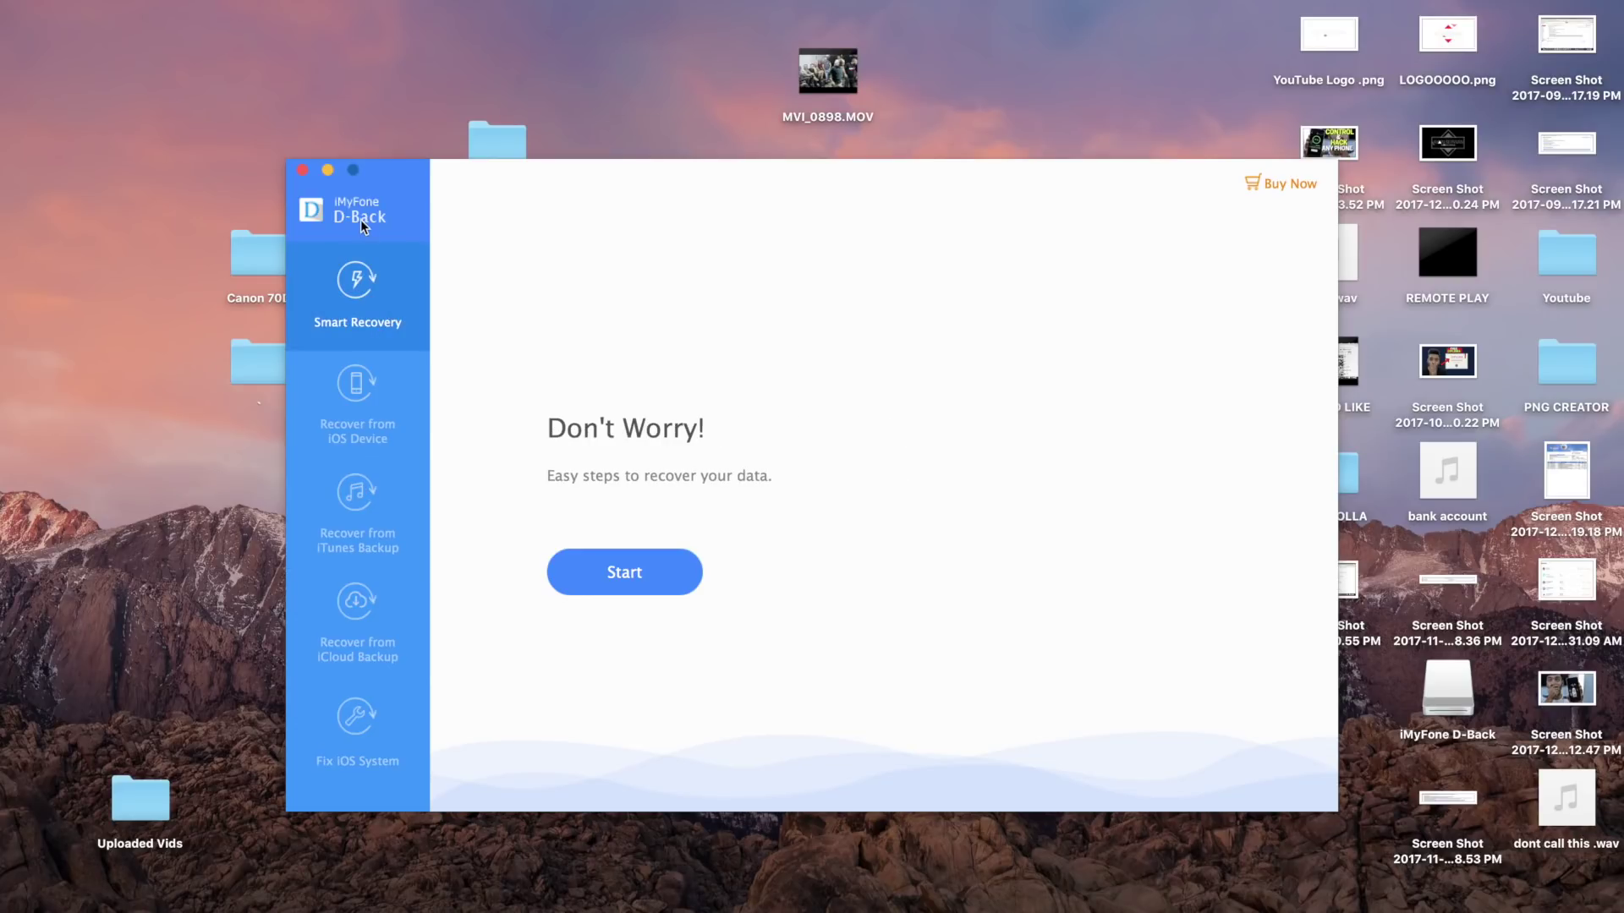
left_click(600, 558)
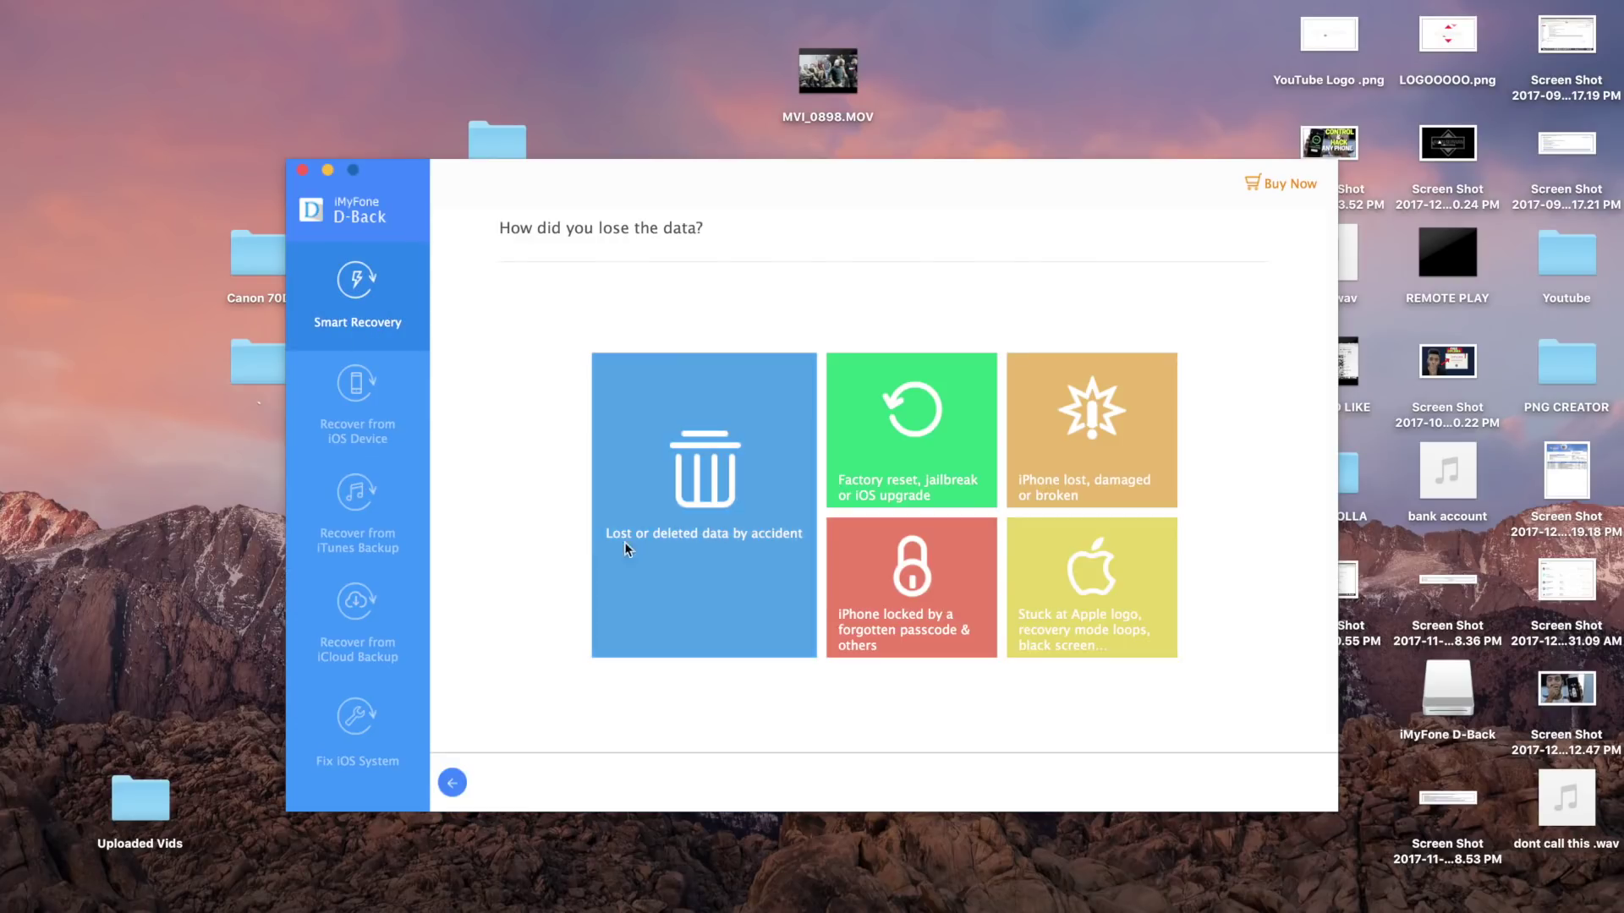
- Choose 'Lost or deleted data by accident' with only Message selected and continue to device connection
left_click(791, 518)
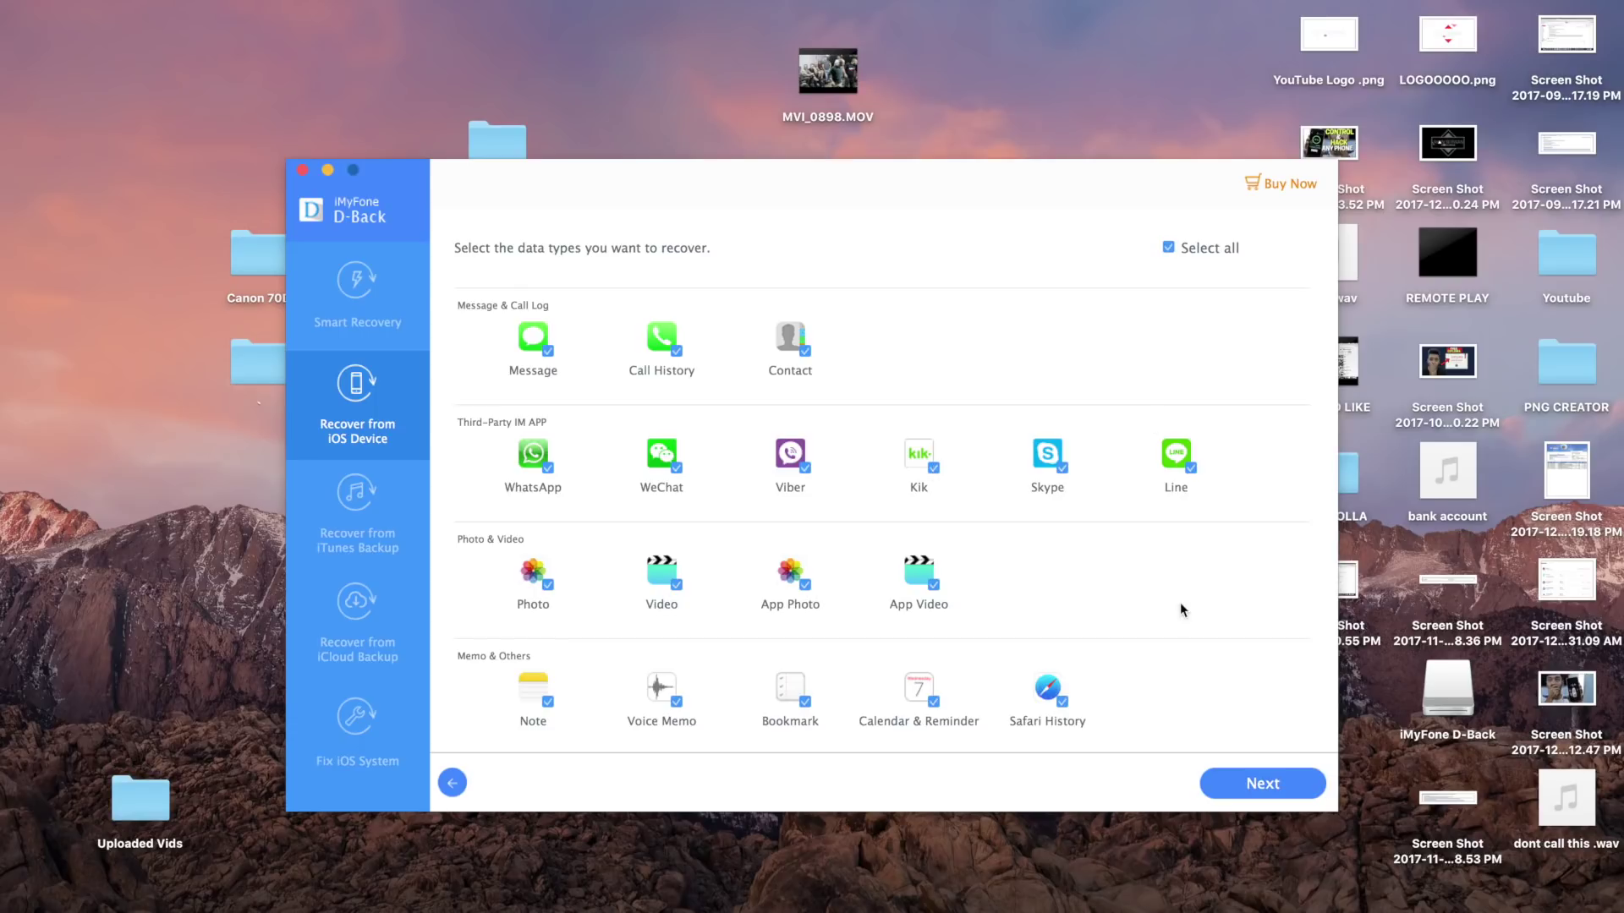
left_click(1062, 702)
left_click(1169, 247)
left_click(1169, 247)
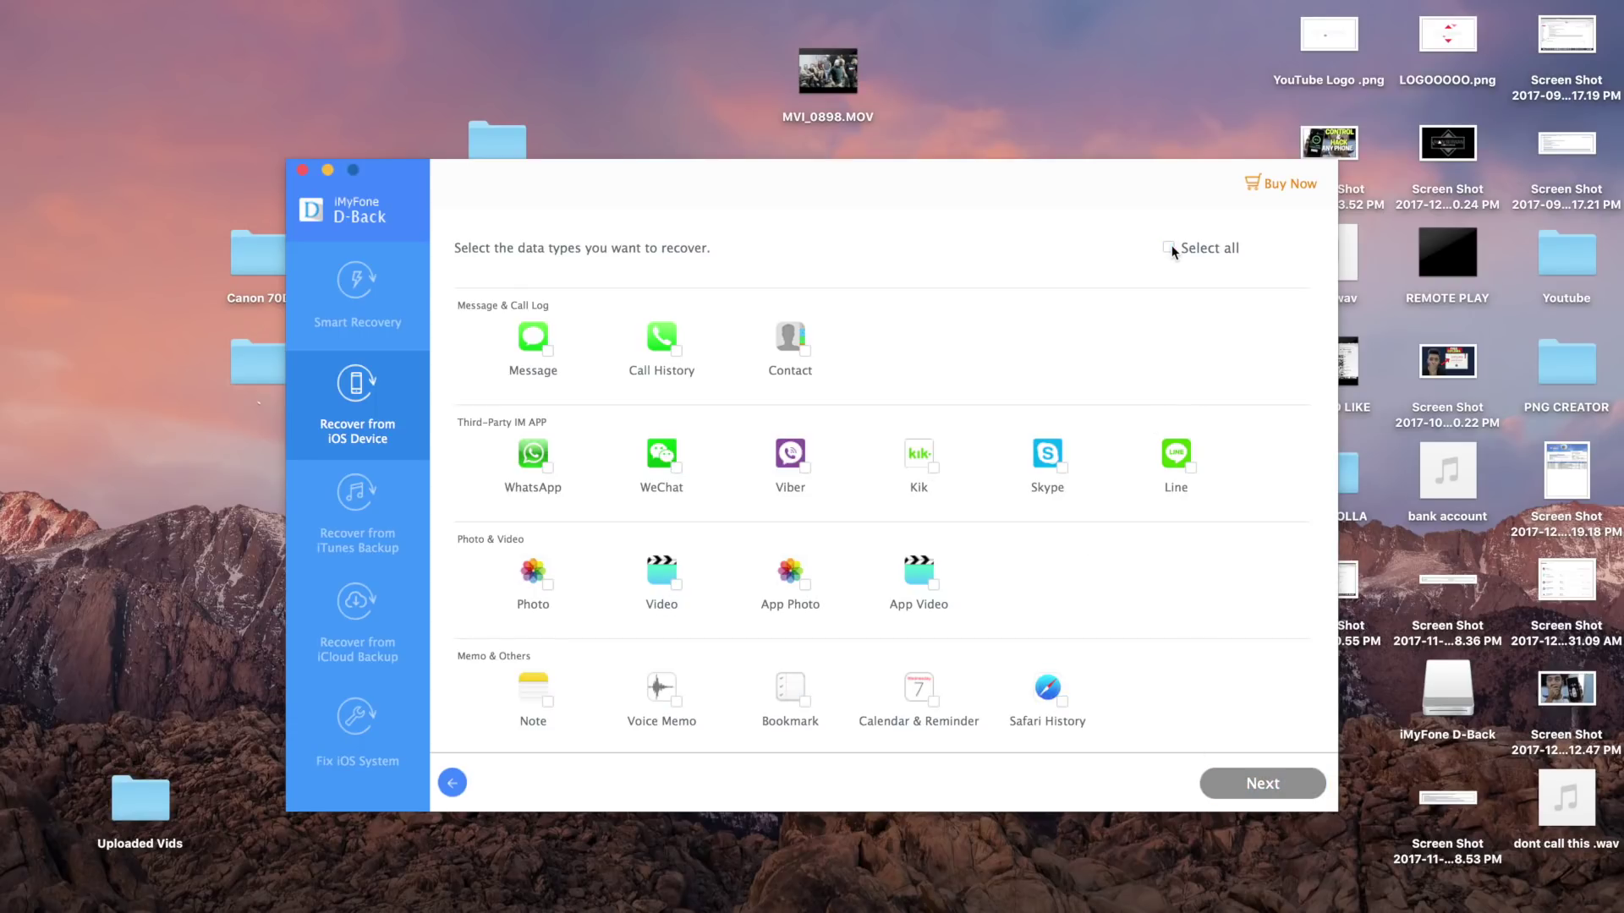
left_click(548, 354)
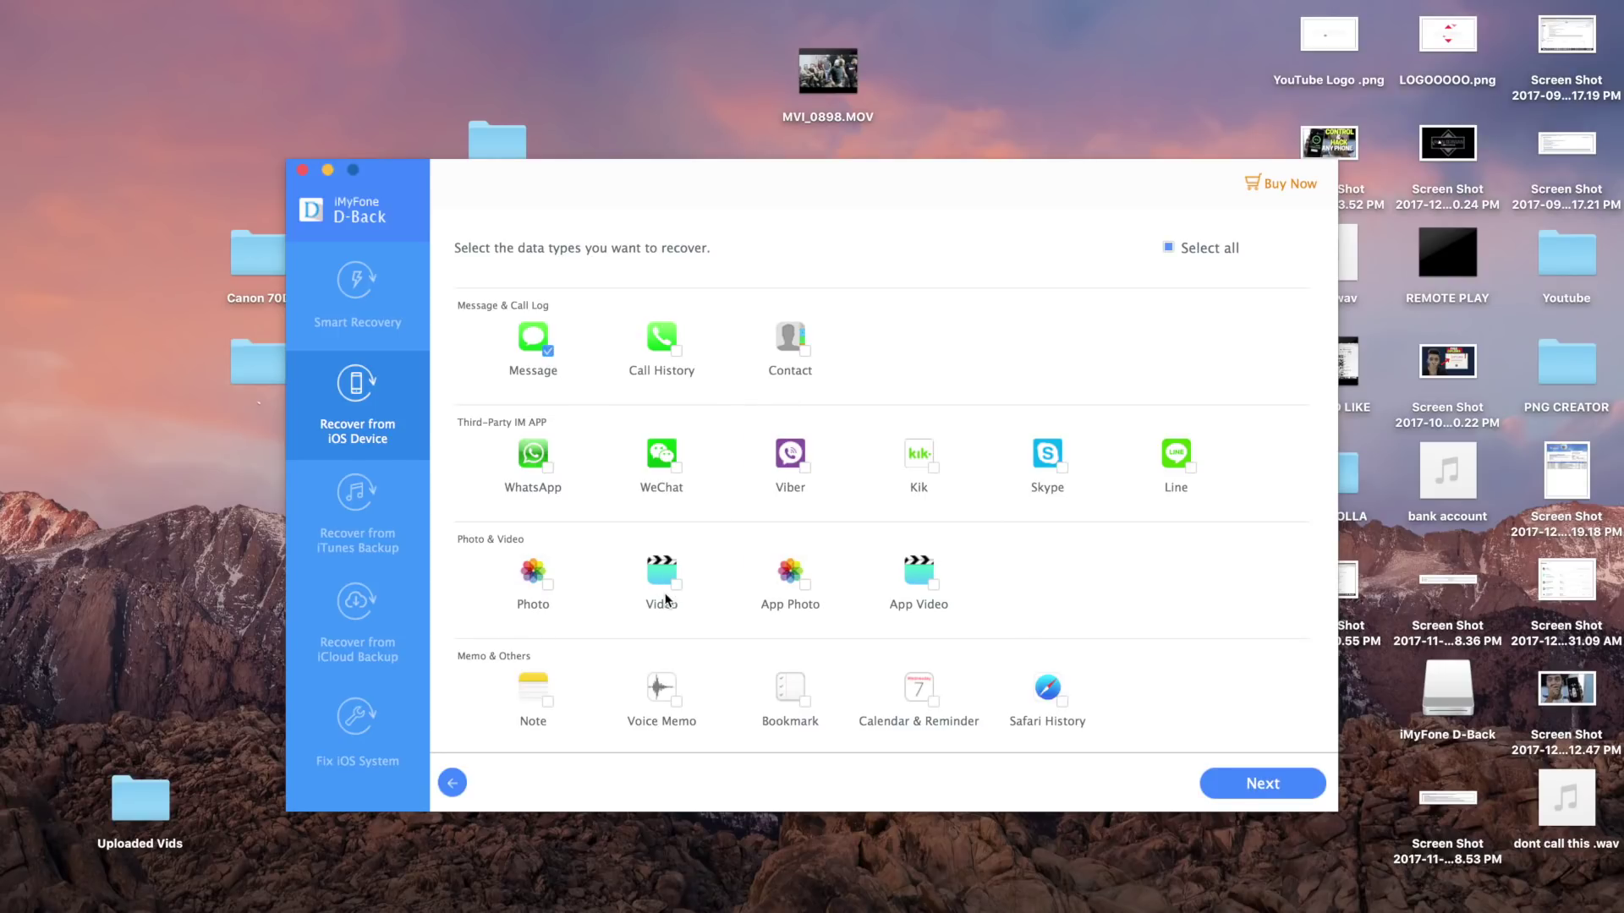
left_click(1230, 779)
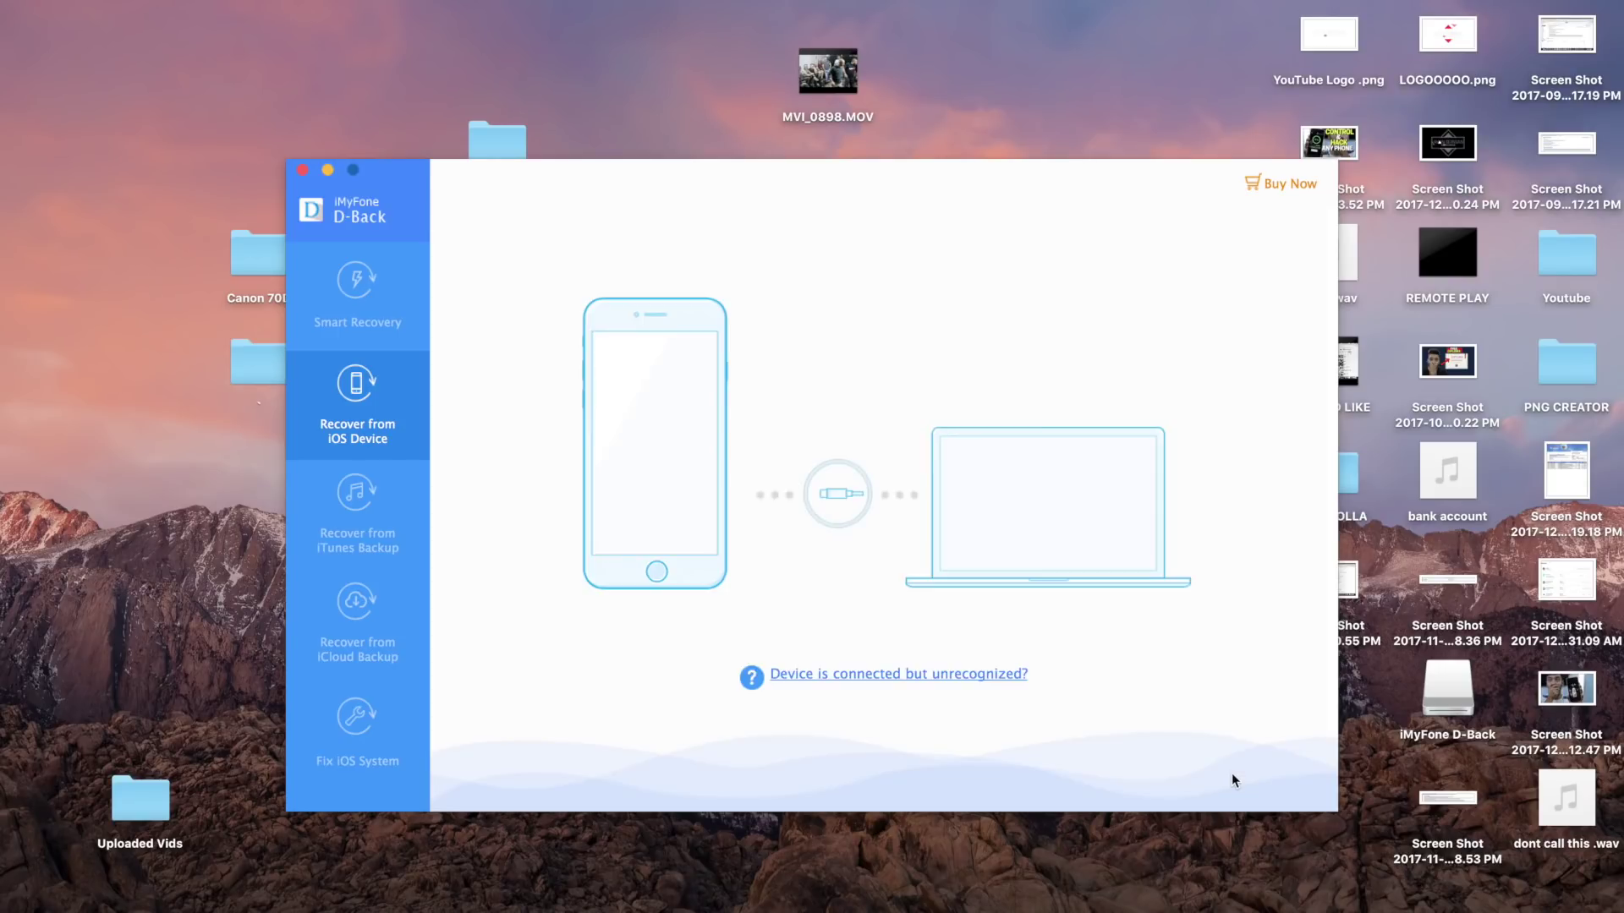
- View the help for a connected but unrecognized device, including the online troubleshooting methods
left_click(840, 672)
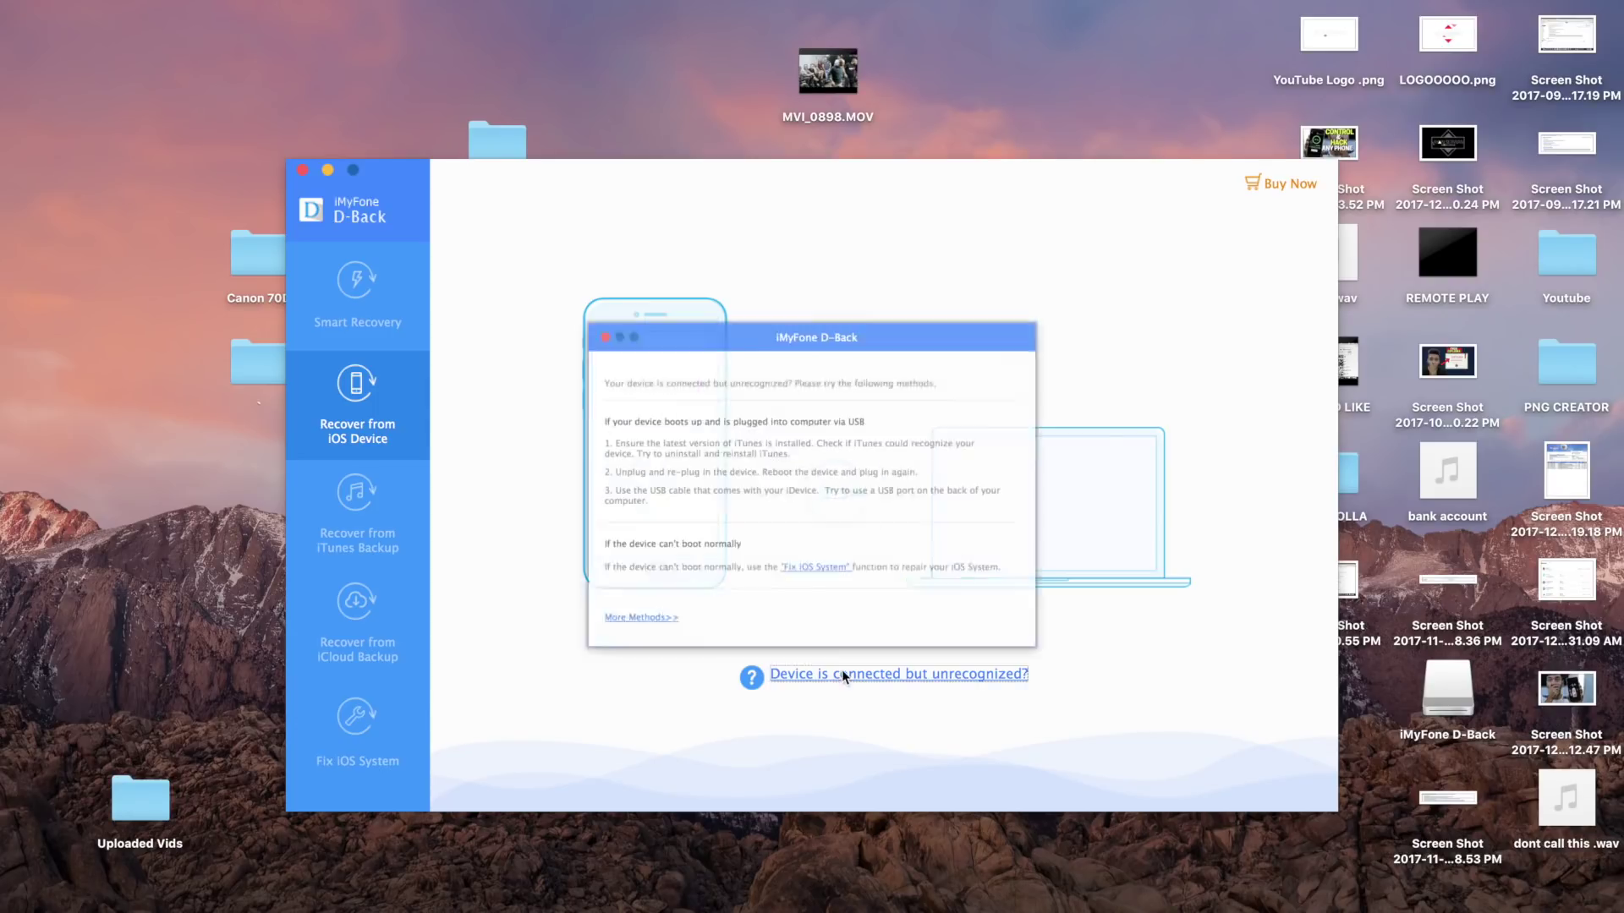
left_click(615, 646)
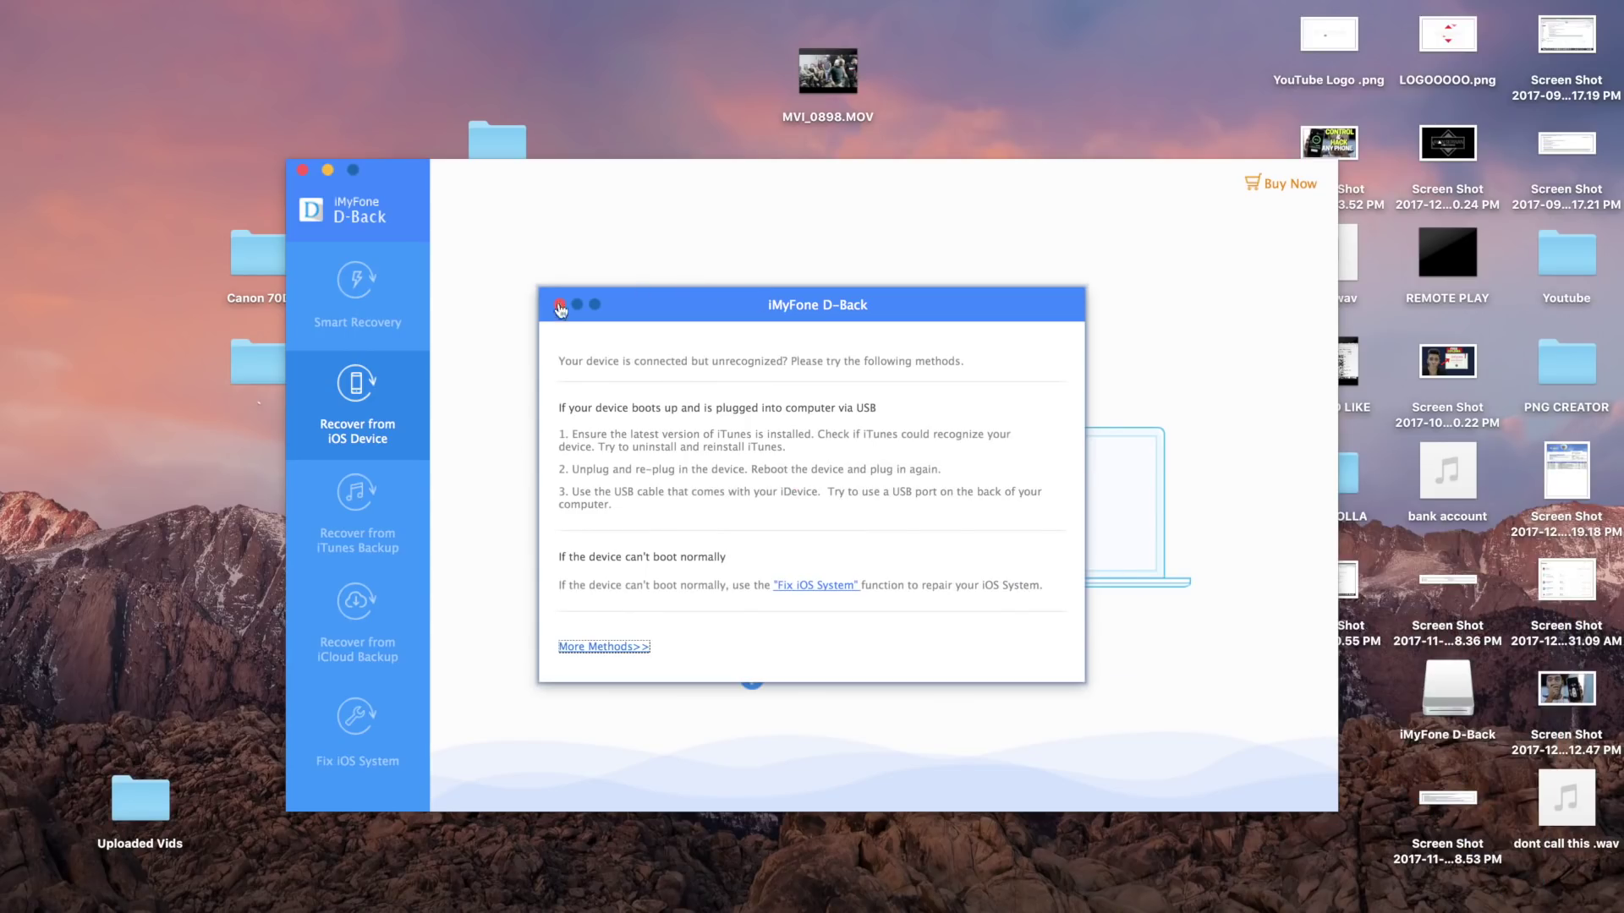
left_click(559, 305)
- Start Recover from iTunes Backup and move on to choosing an iTunes backup
left_click(372, 482)
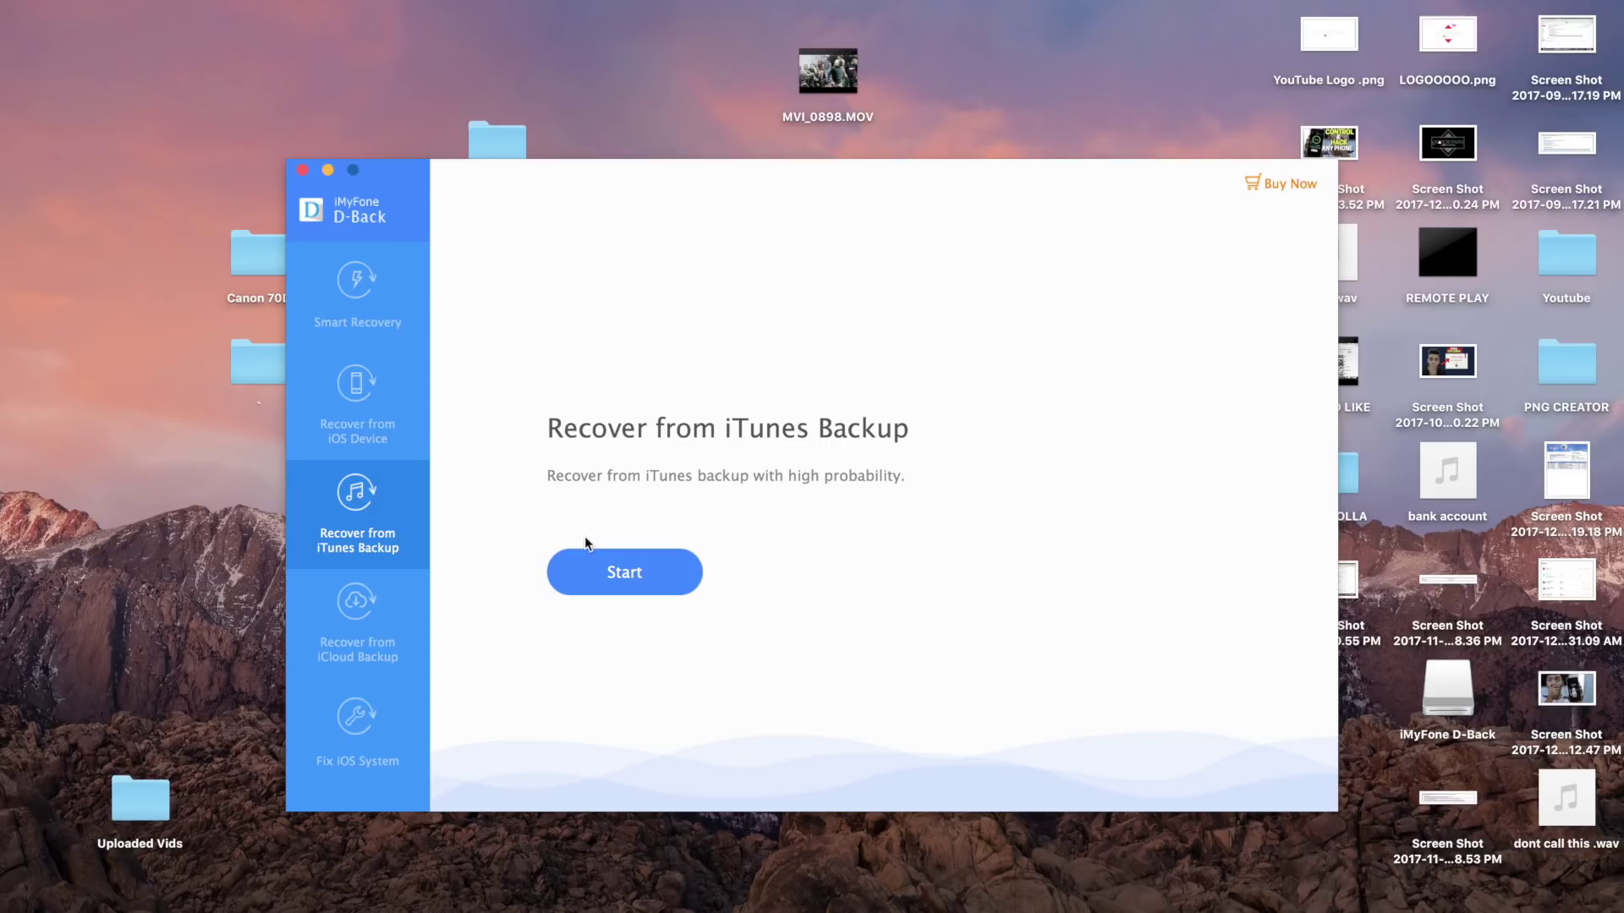
left_click(626, 572)
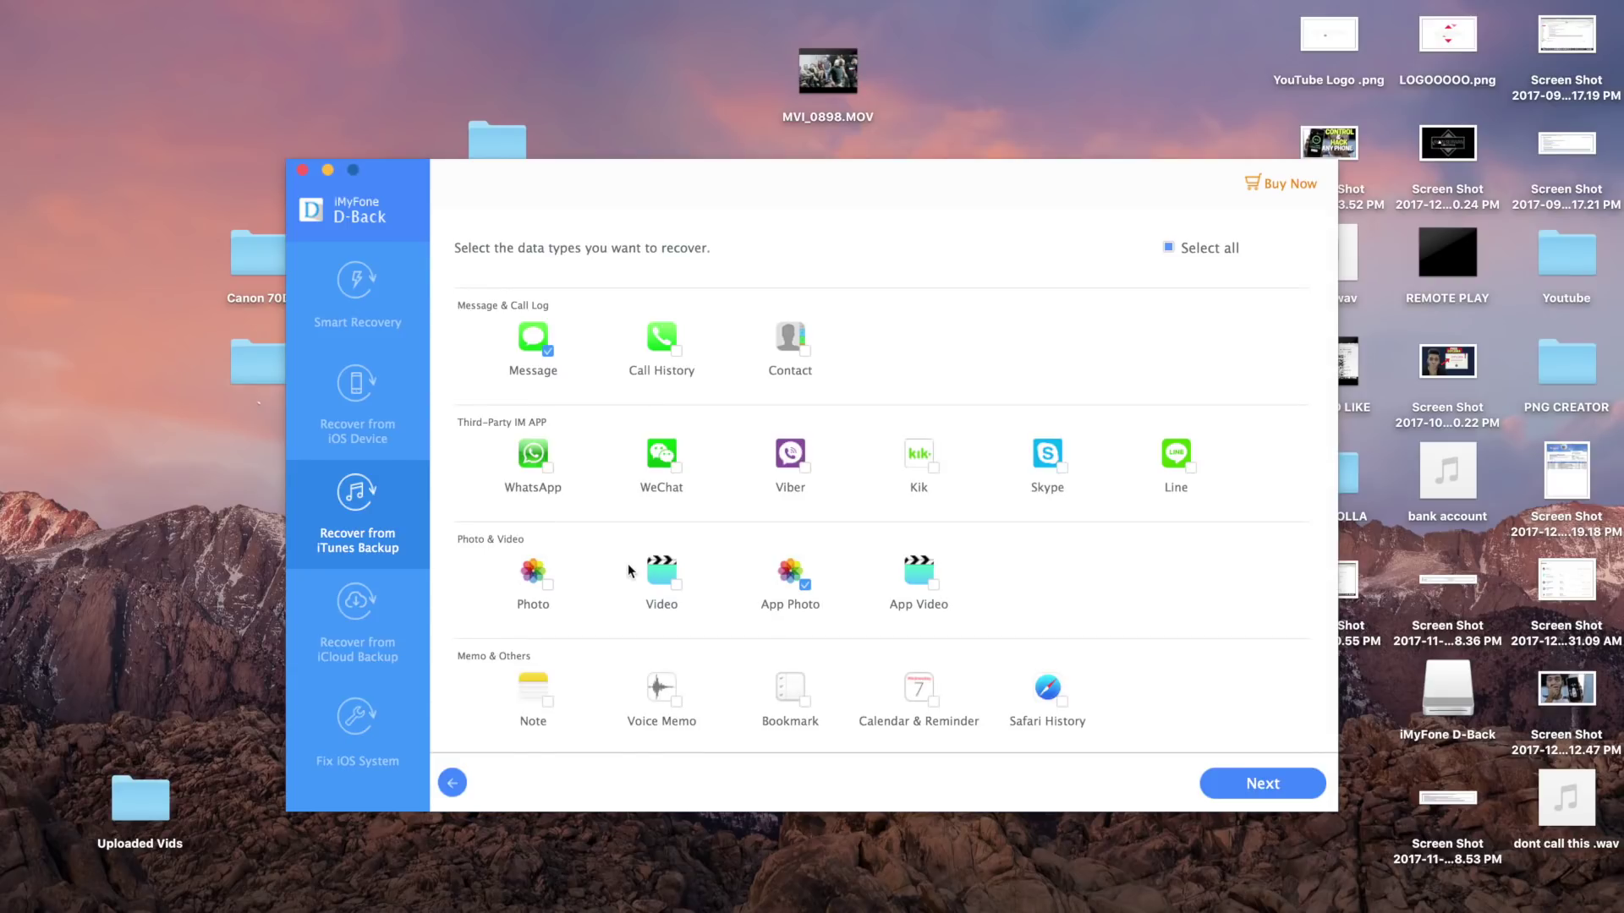
left_click(1257, 785)
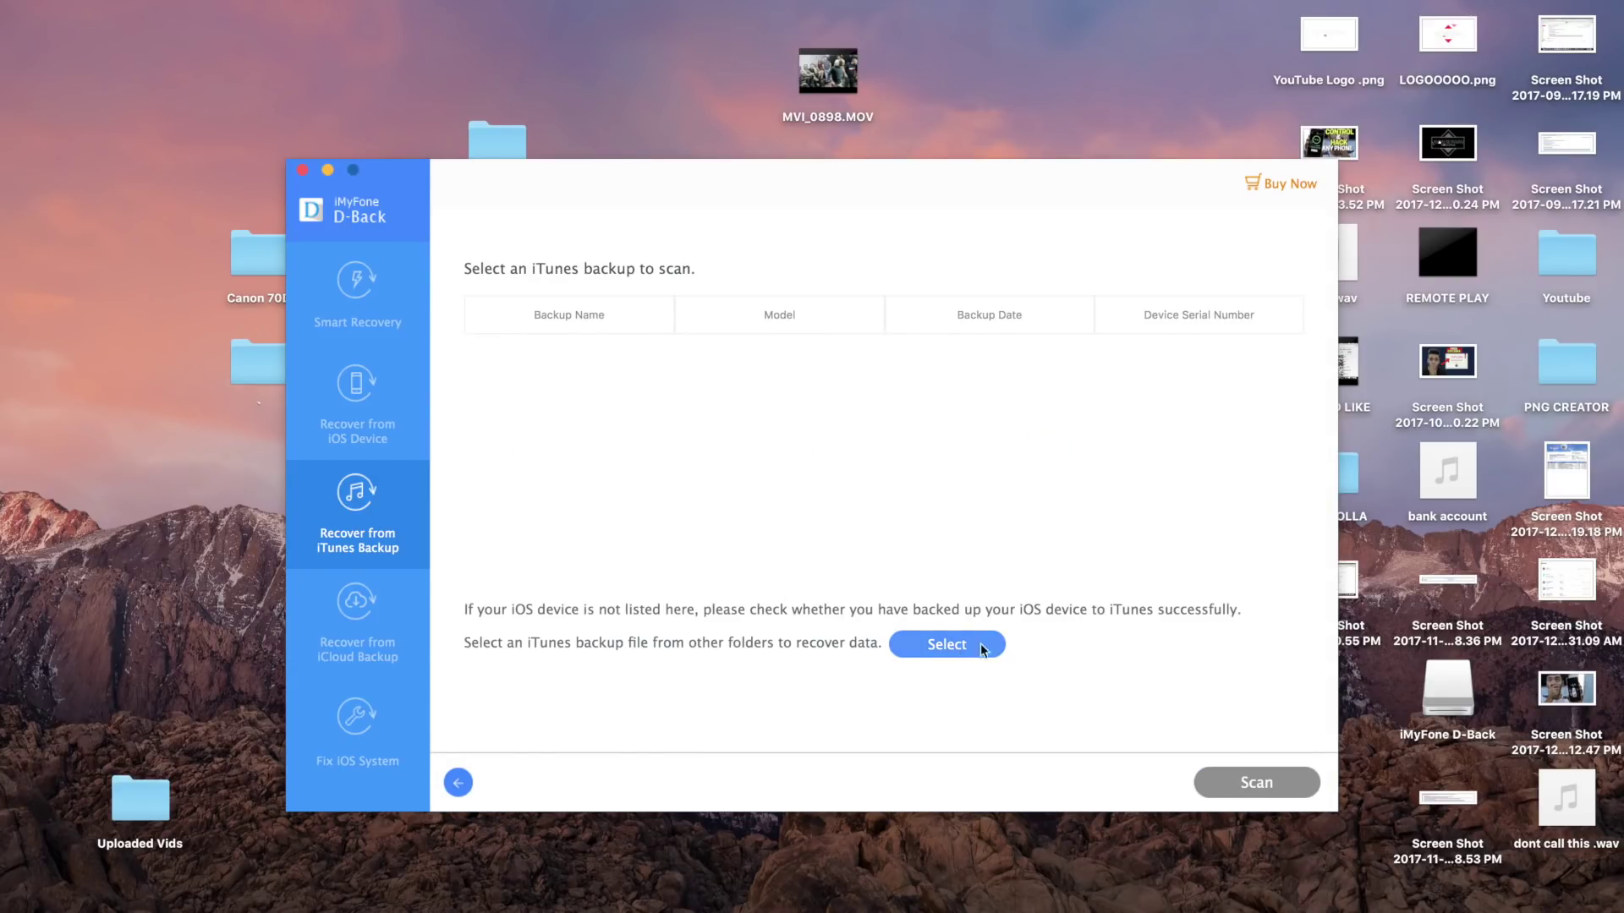
- Start Recover from iCloud Backup through to the iCloud sign-in, then view Fix iOS System
left_click(377, 633)
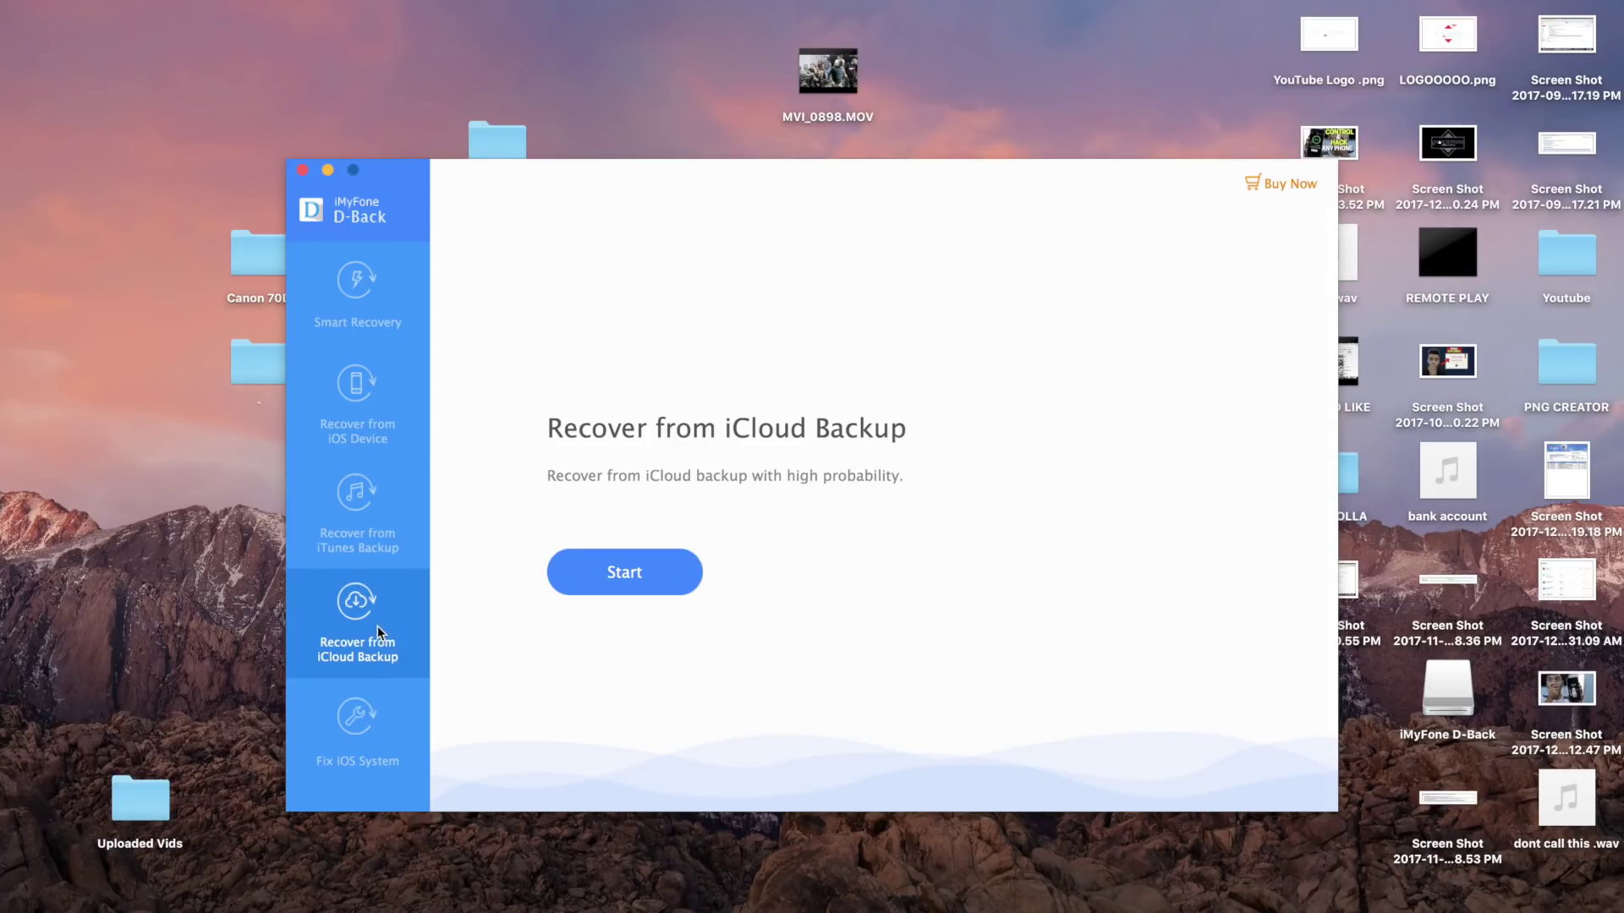
left_click(621, 577)
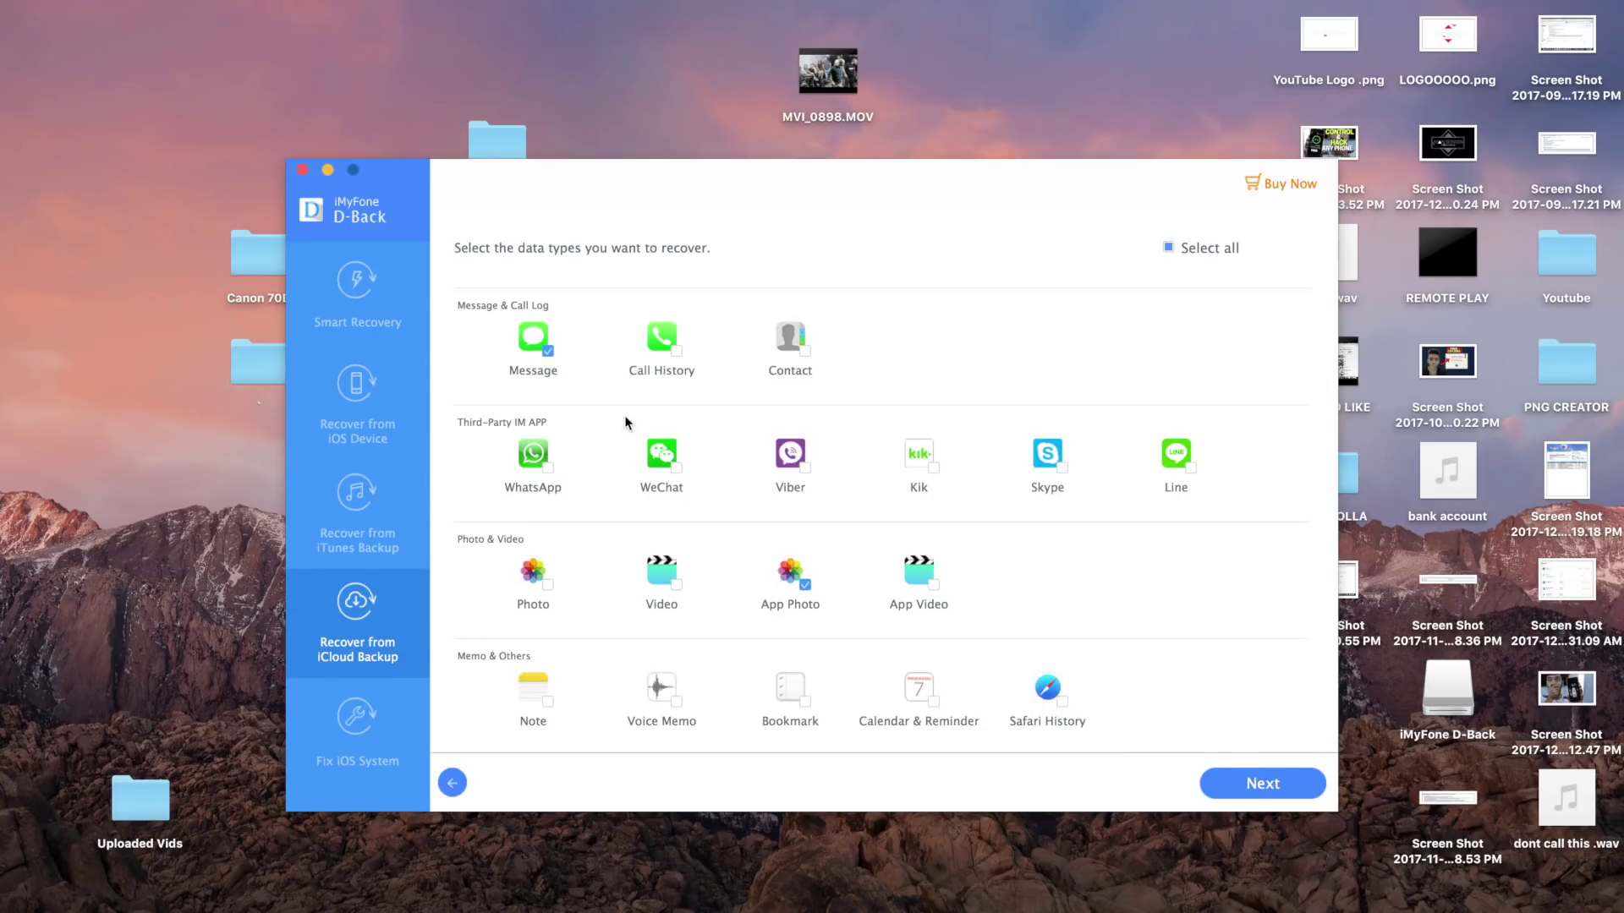
left_click(1240, 792)
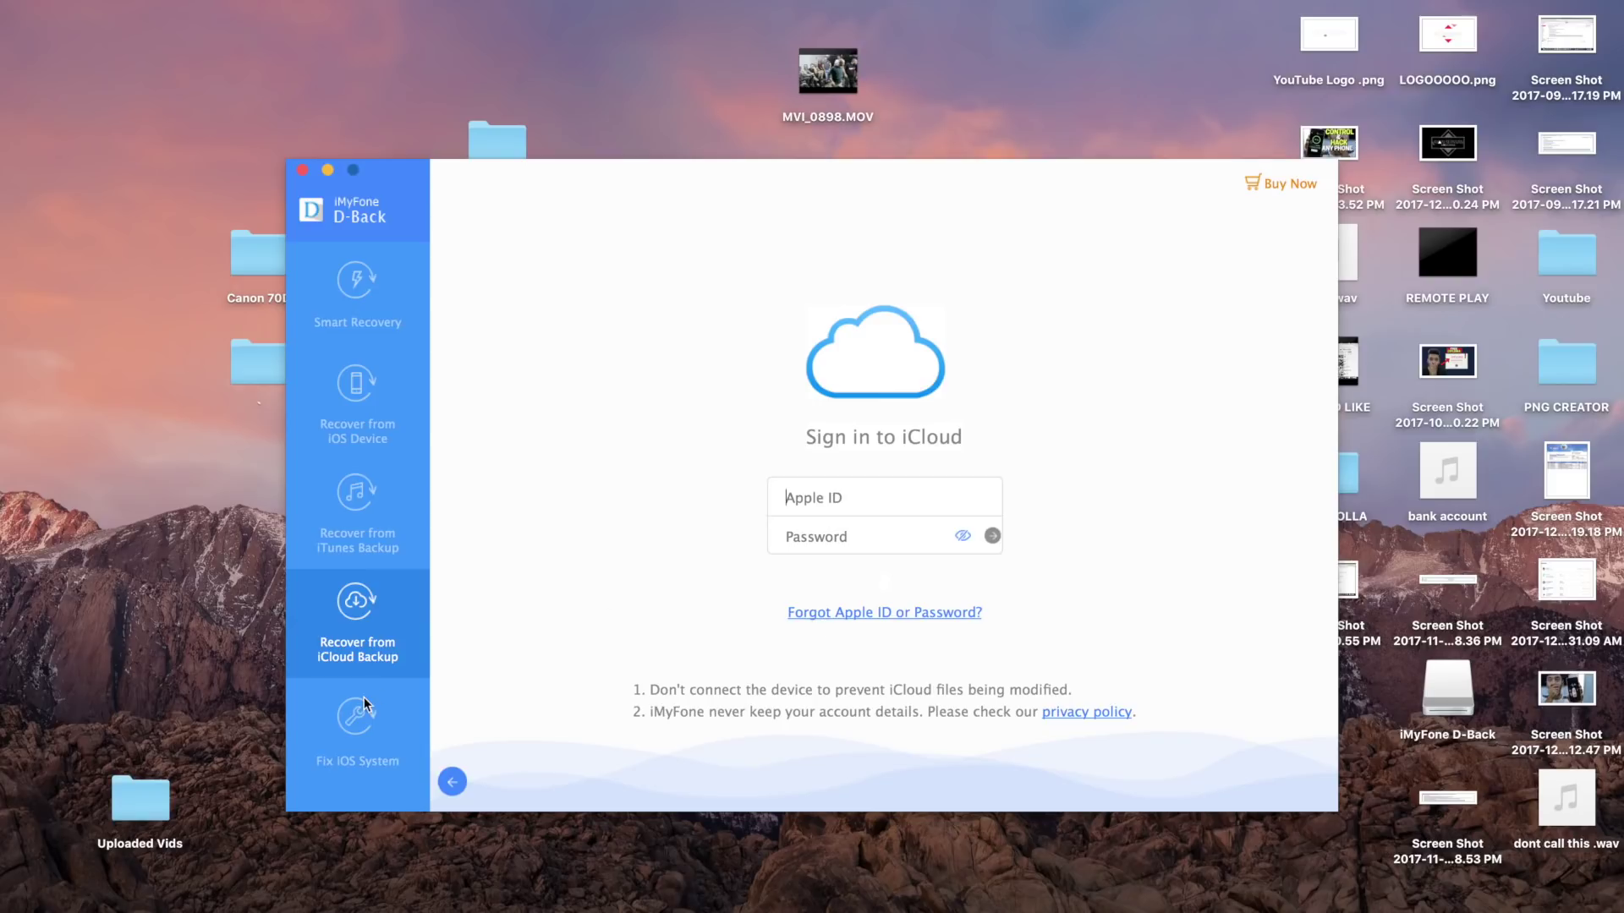
left_click(372, 718)
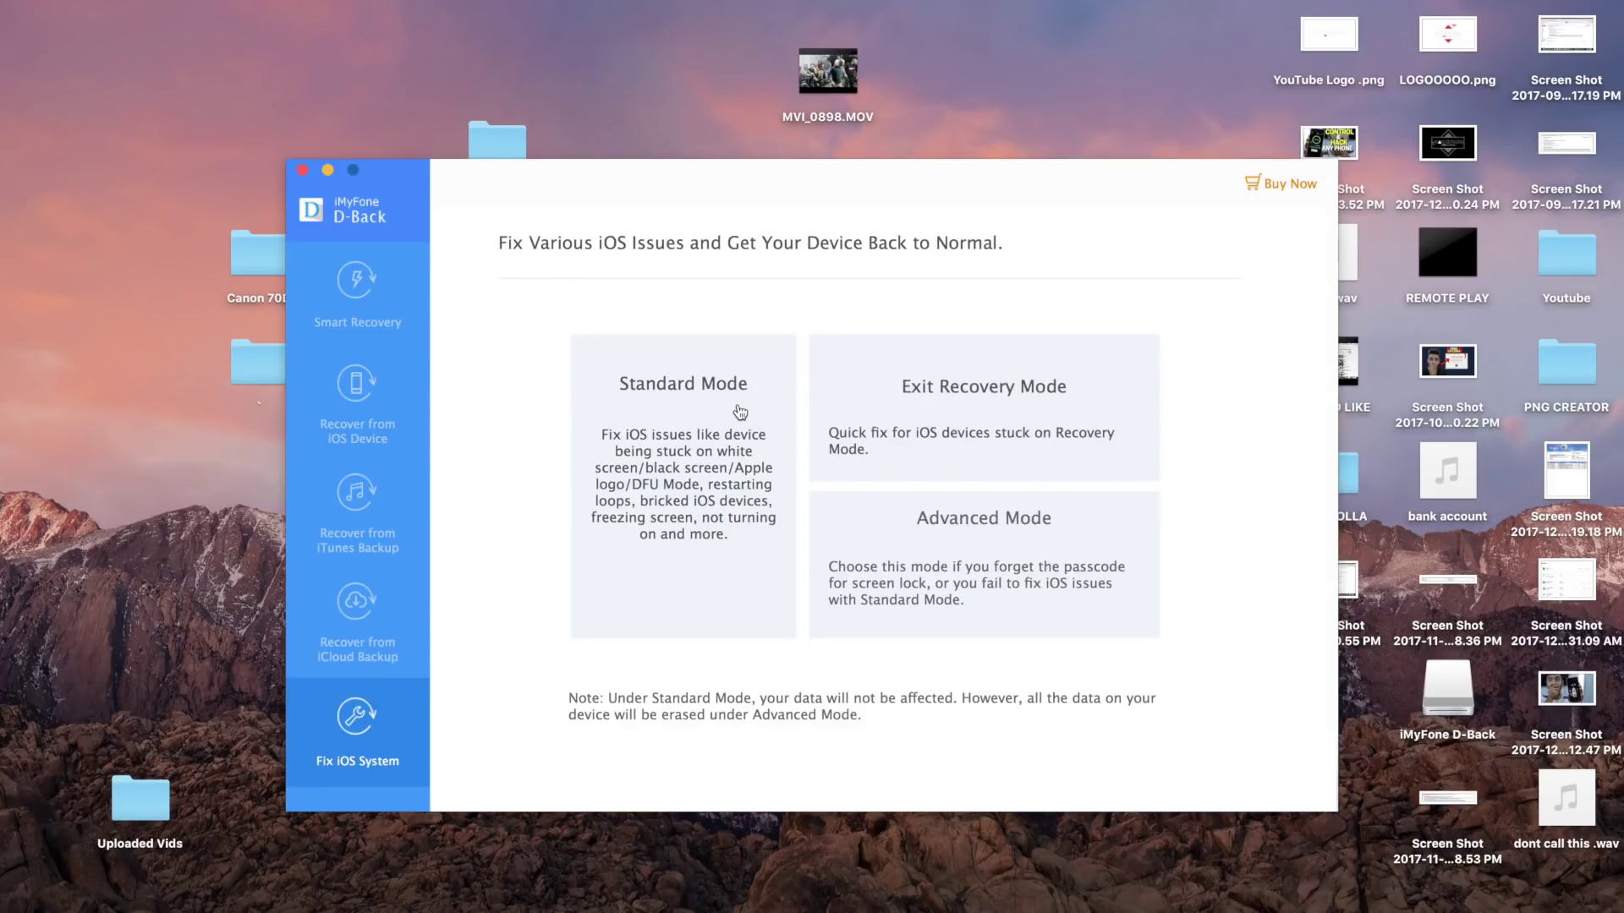
- Return to Recover from iCloud Backup and start it to reach the data-type selection
left_click(353, 651)
left_click(596, 560)
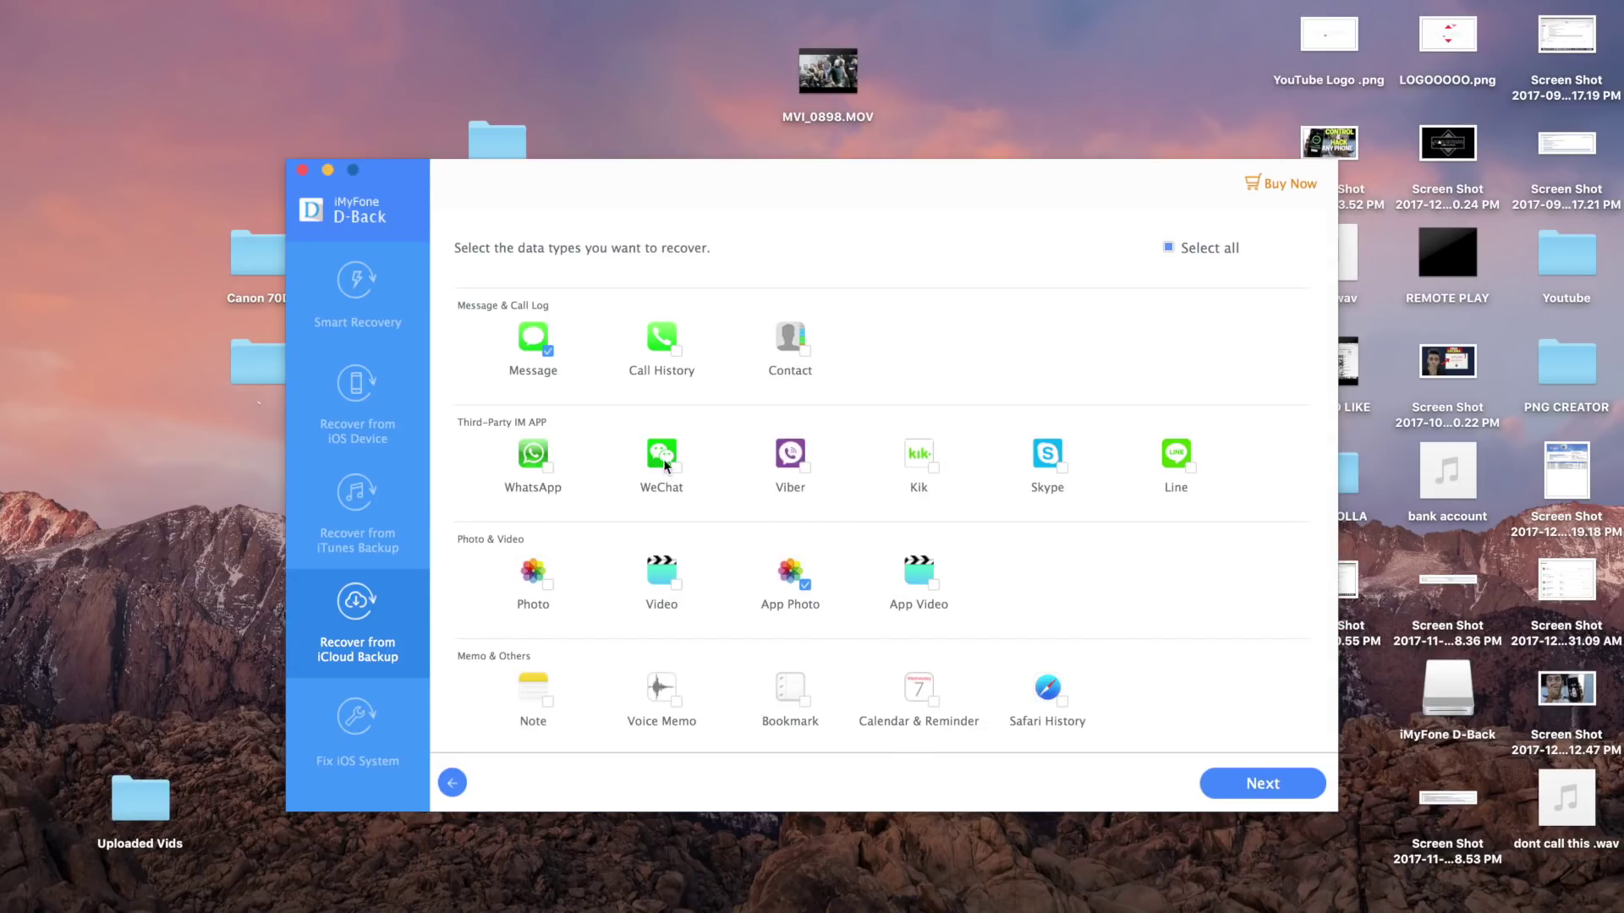
- Add Video and App Video to the iCloud recovery, then sign in with the Apple ID password
left_click(677, 586)
left_click(934, 585)
left_click(1252, 793)
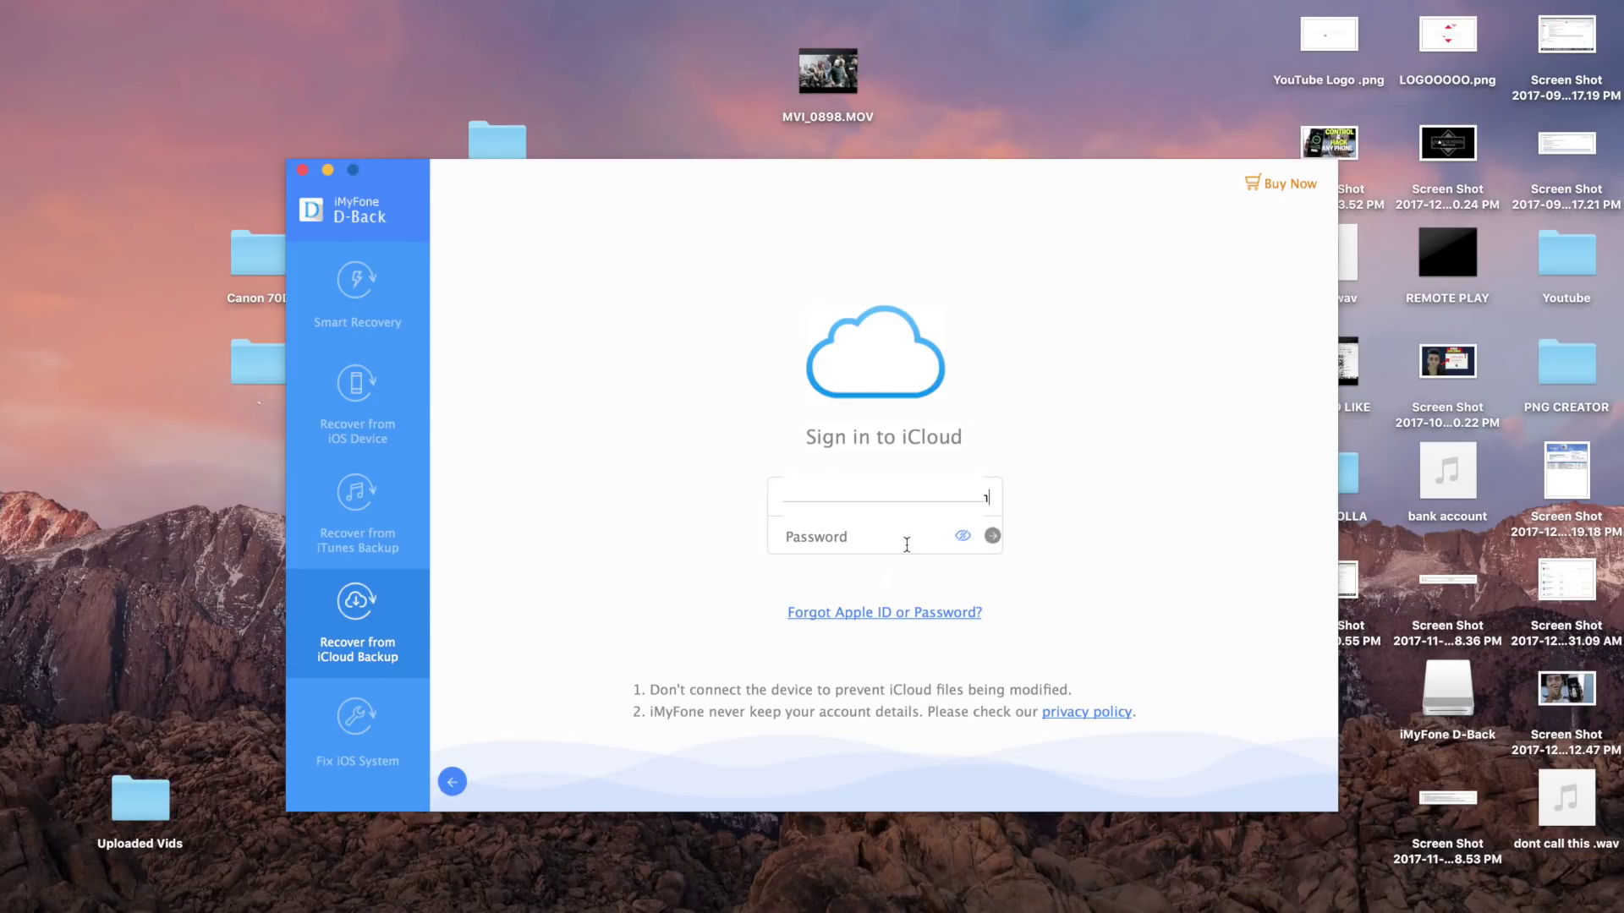
type("•••••••••")
key("Return")
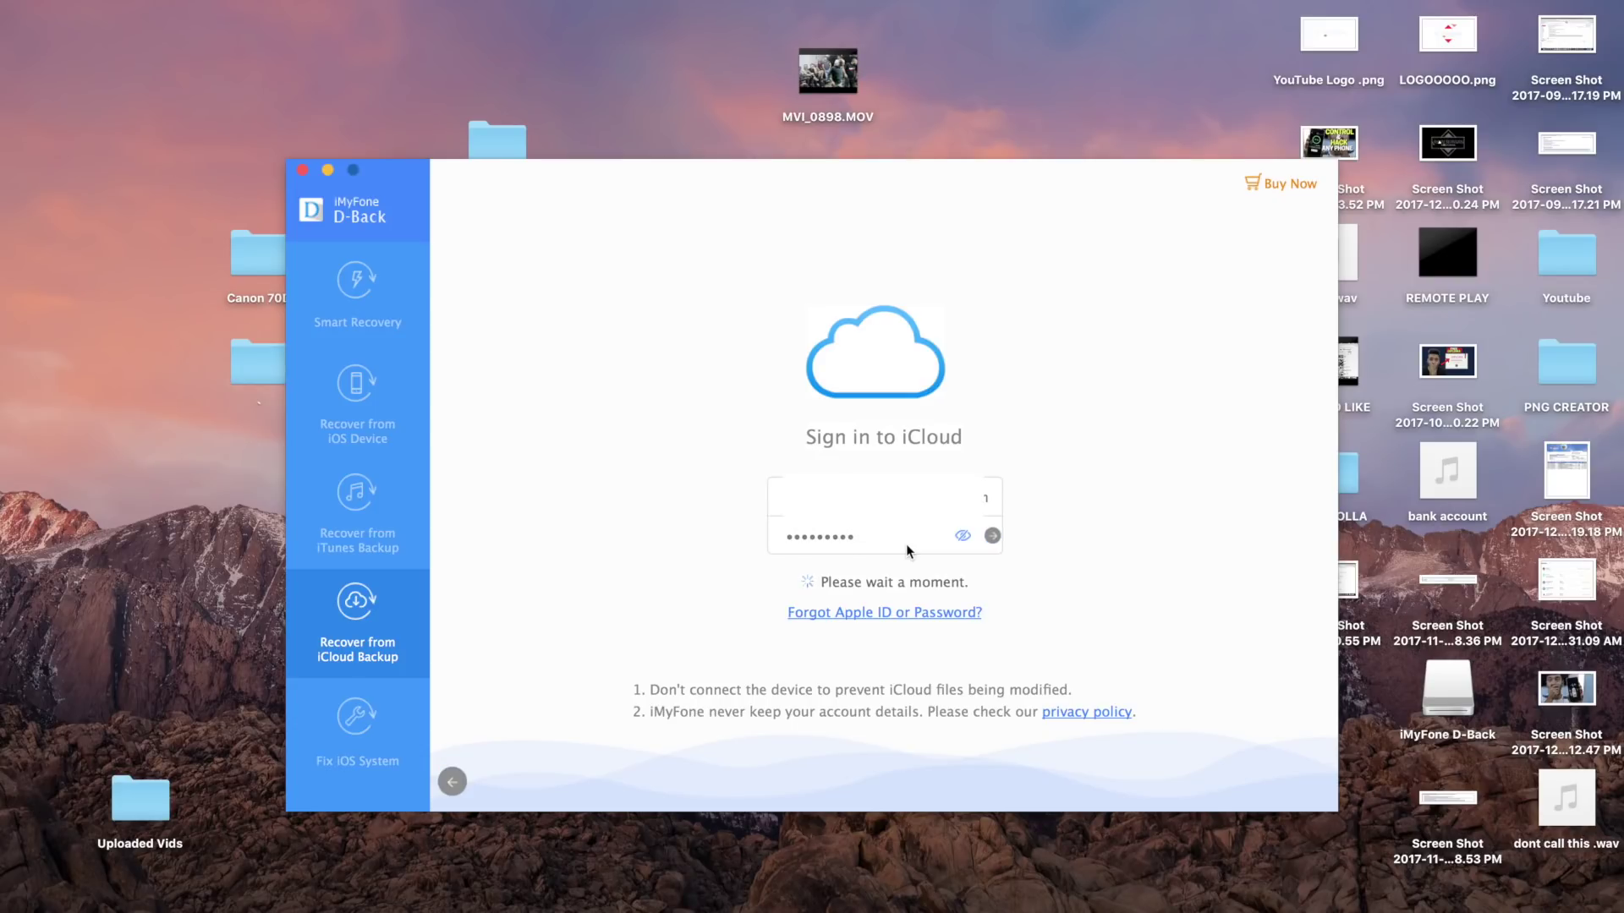